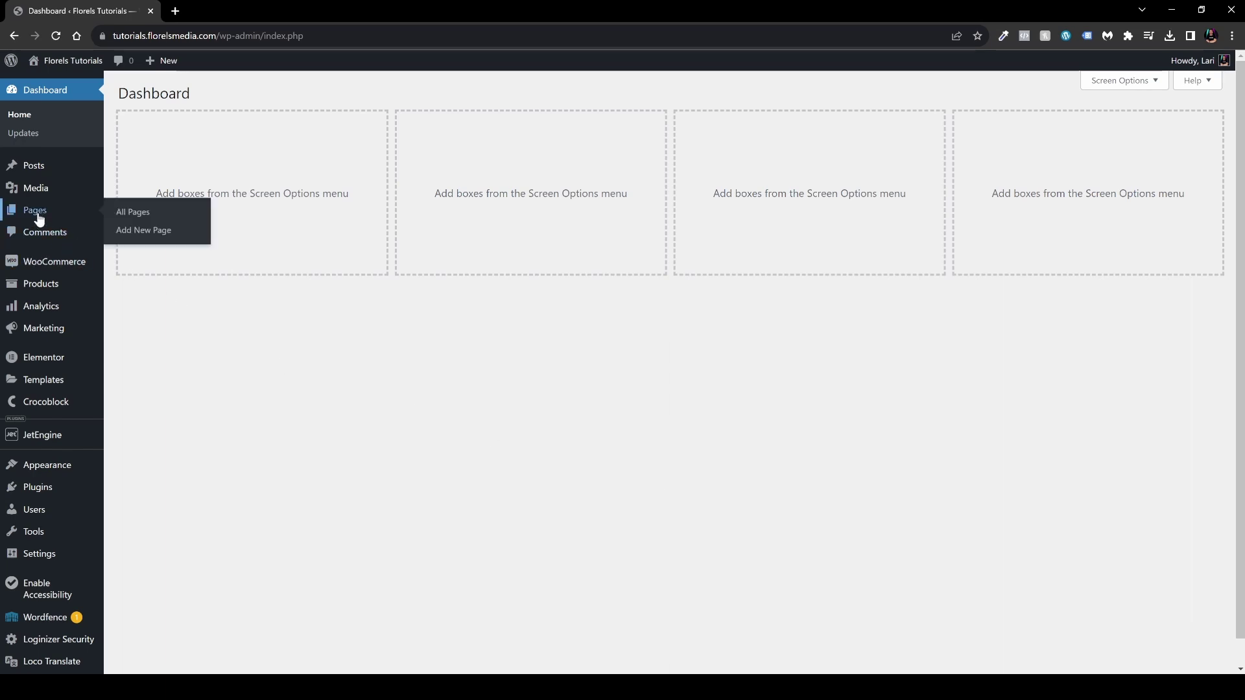
- Create a new page titled "Margin & Padding" and open it for editing with Elementor
click(39, 218)
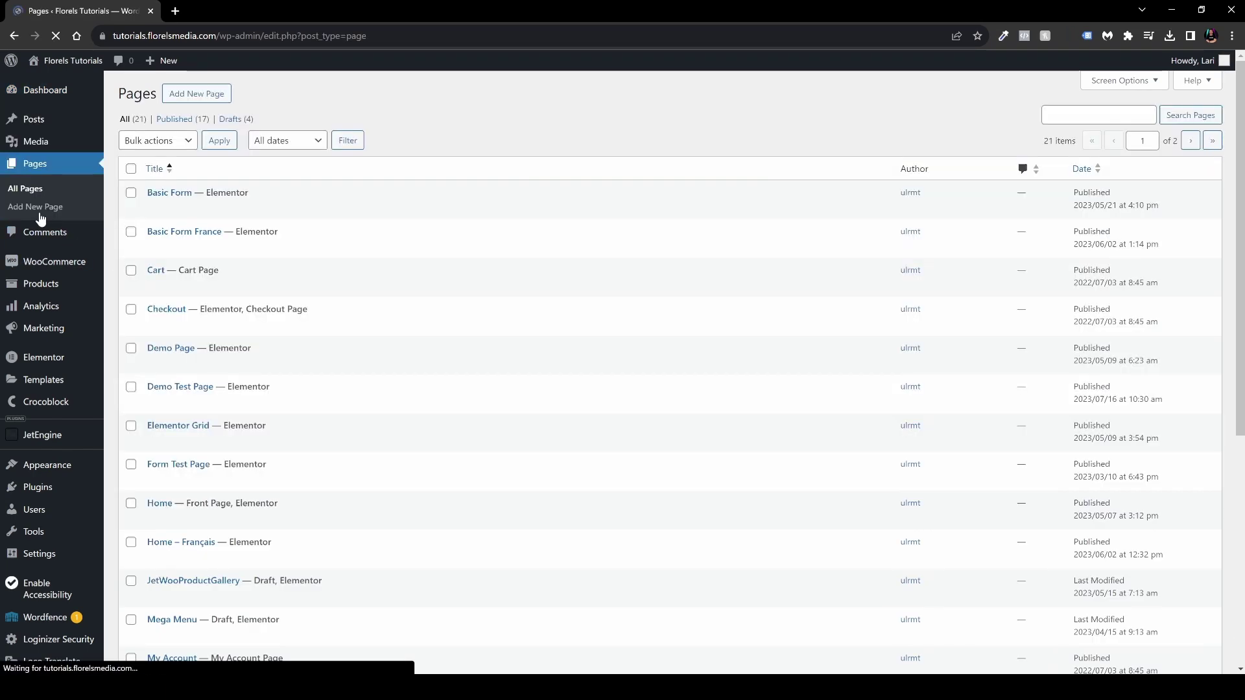
click(201, 95)
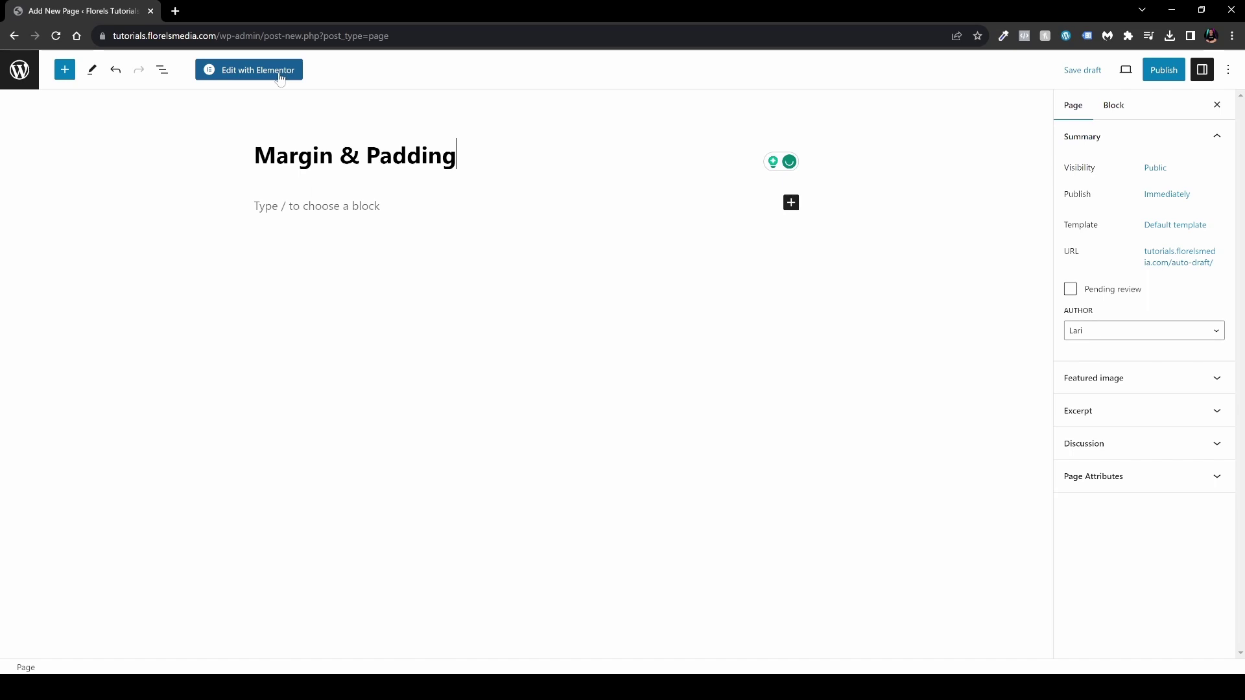
click(279, 77)
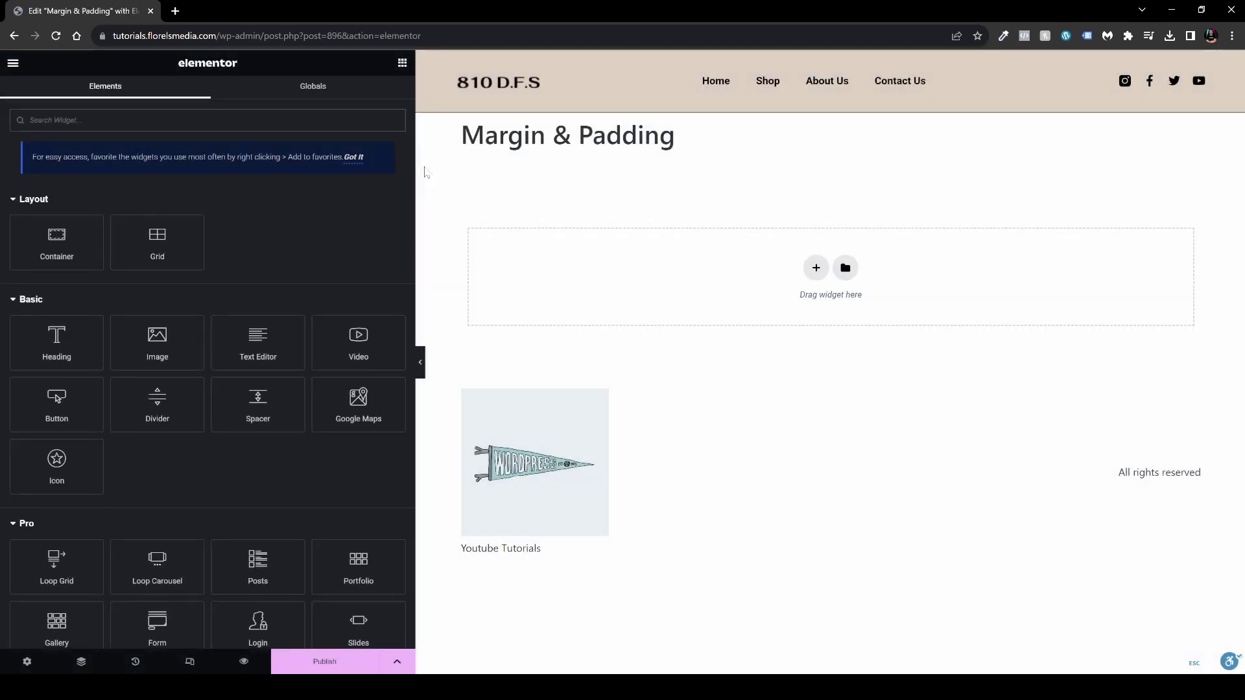
- Set the page layout to Elementor Canvas in the page settings
click(28, 663)
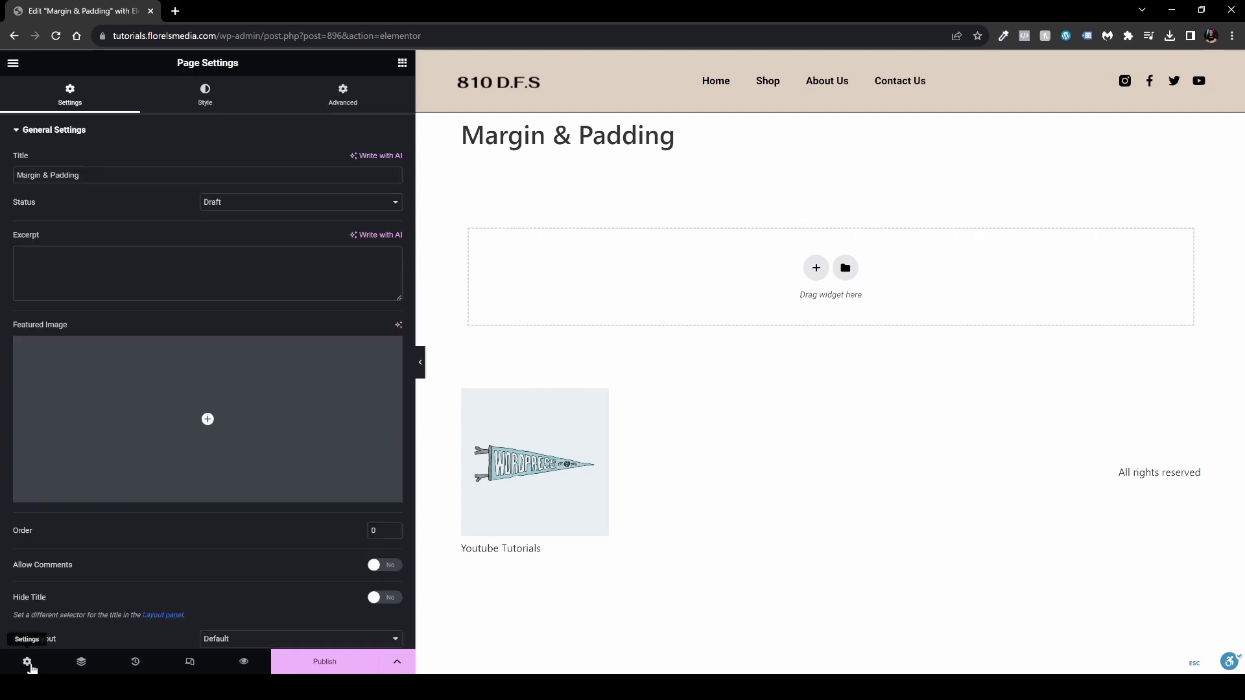
scroll(187, 570, down, 1)
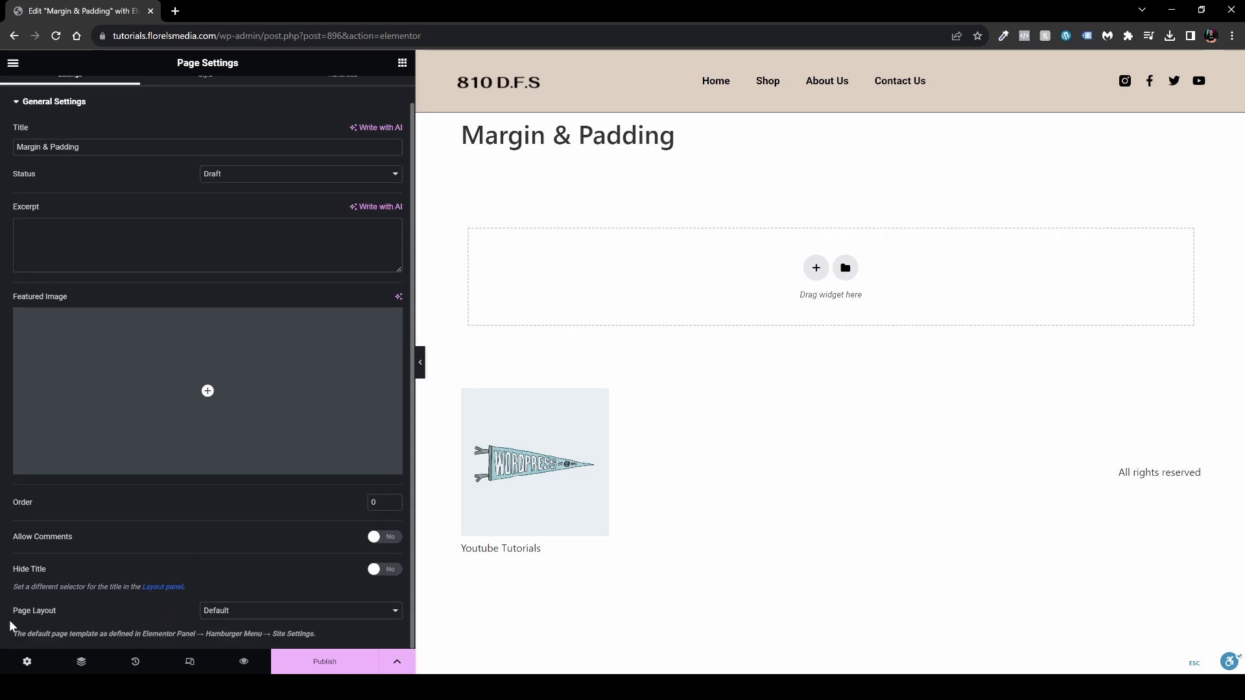
click(212, 615)
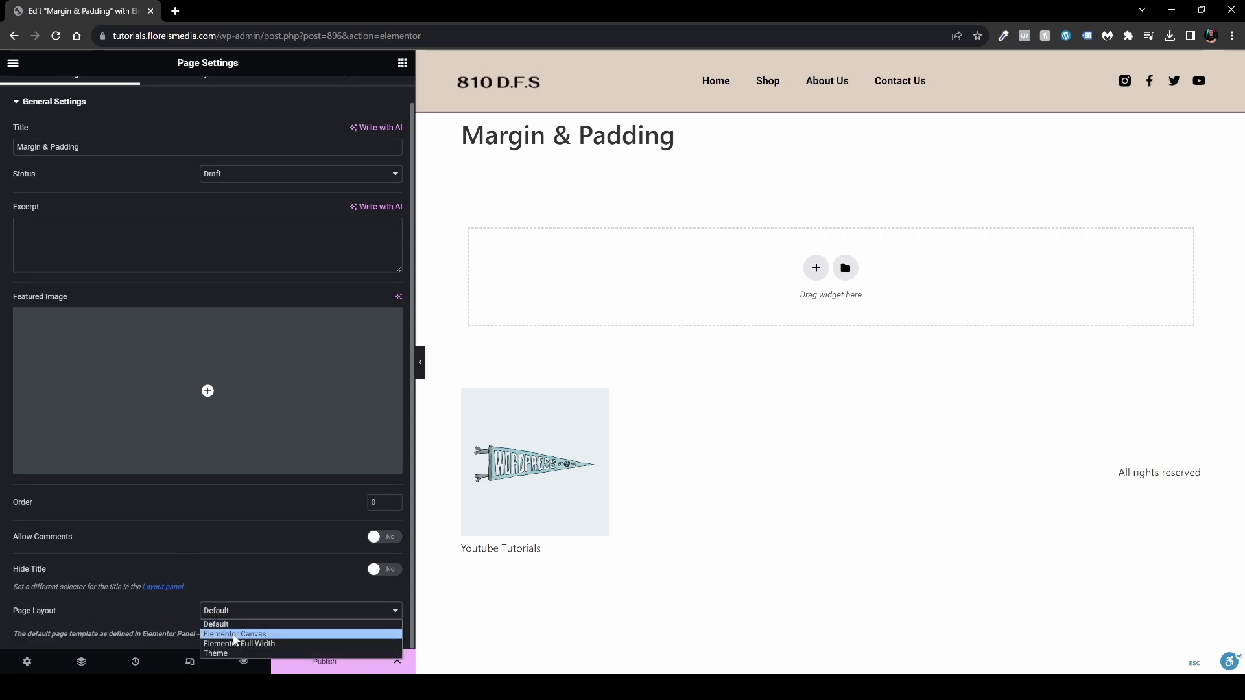
click(234, 635)
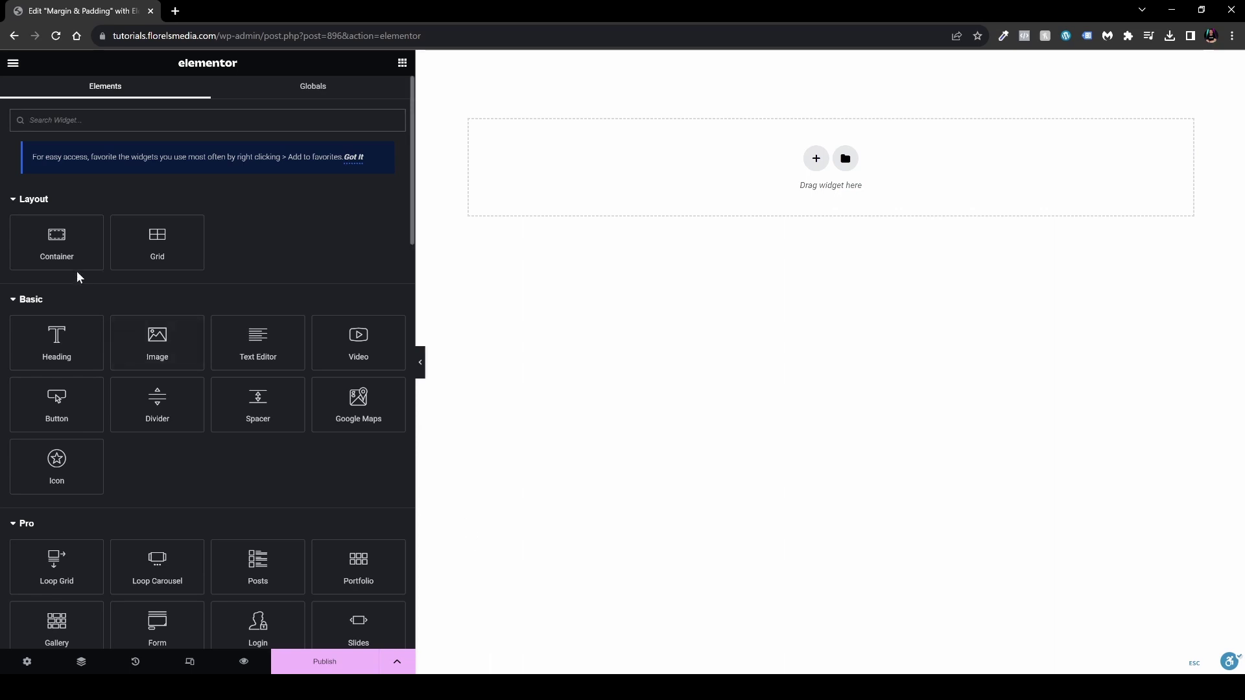
- Add a container to the page and place a center-aligned Heading widget inside it
drag(61, 256, 713, 159)
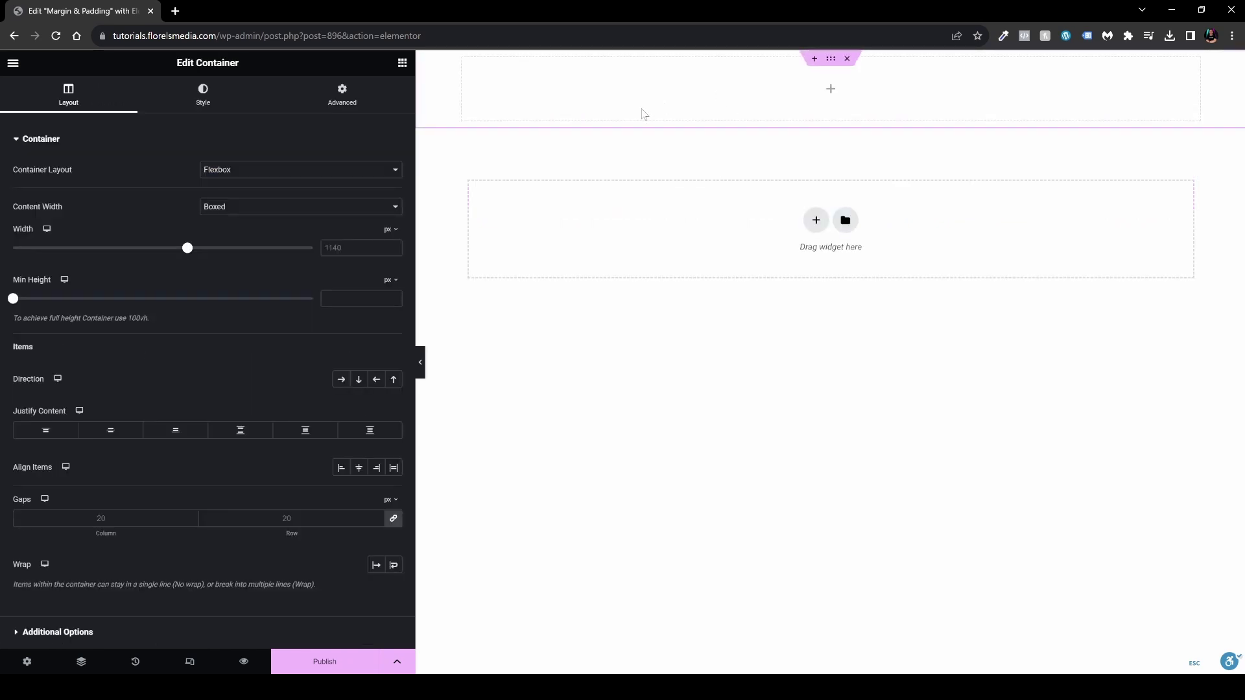
click(403, 65)
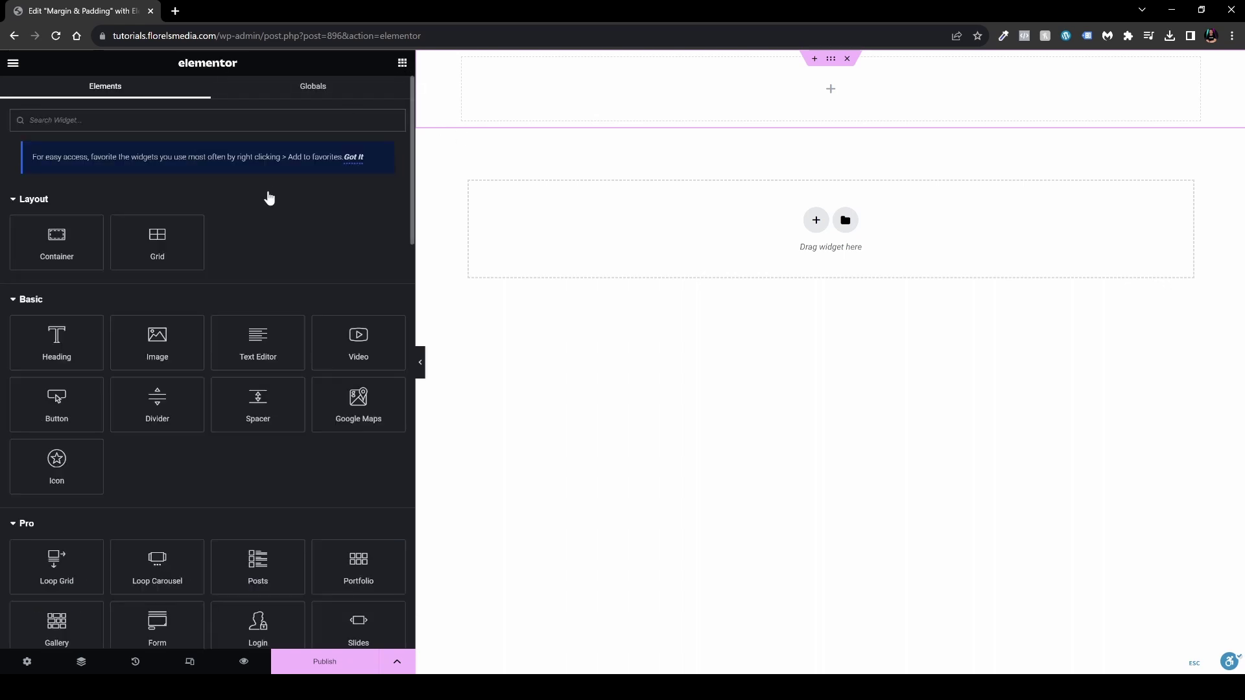
drag(56, 343, 786, 92)
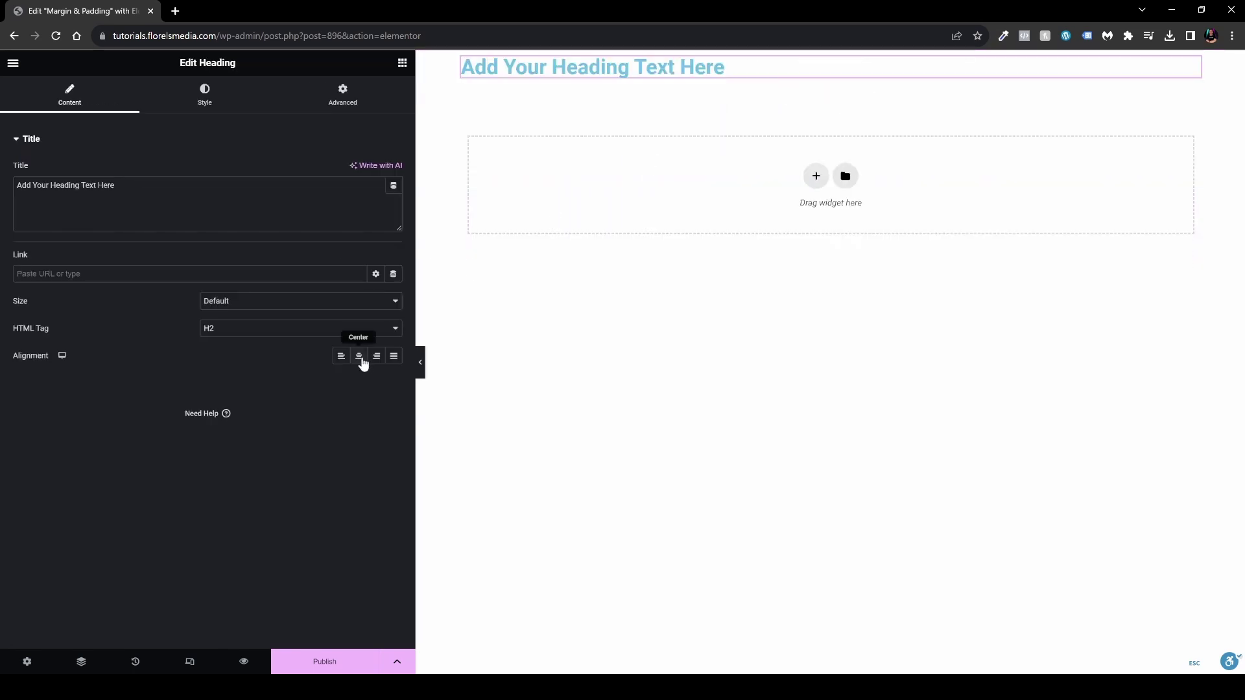
click(359, 356)
- Set the container's Justify Content to center and its minimum height to 100 vh
click(831, 59)
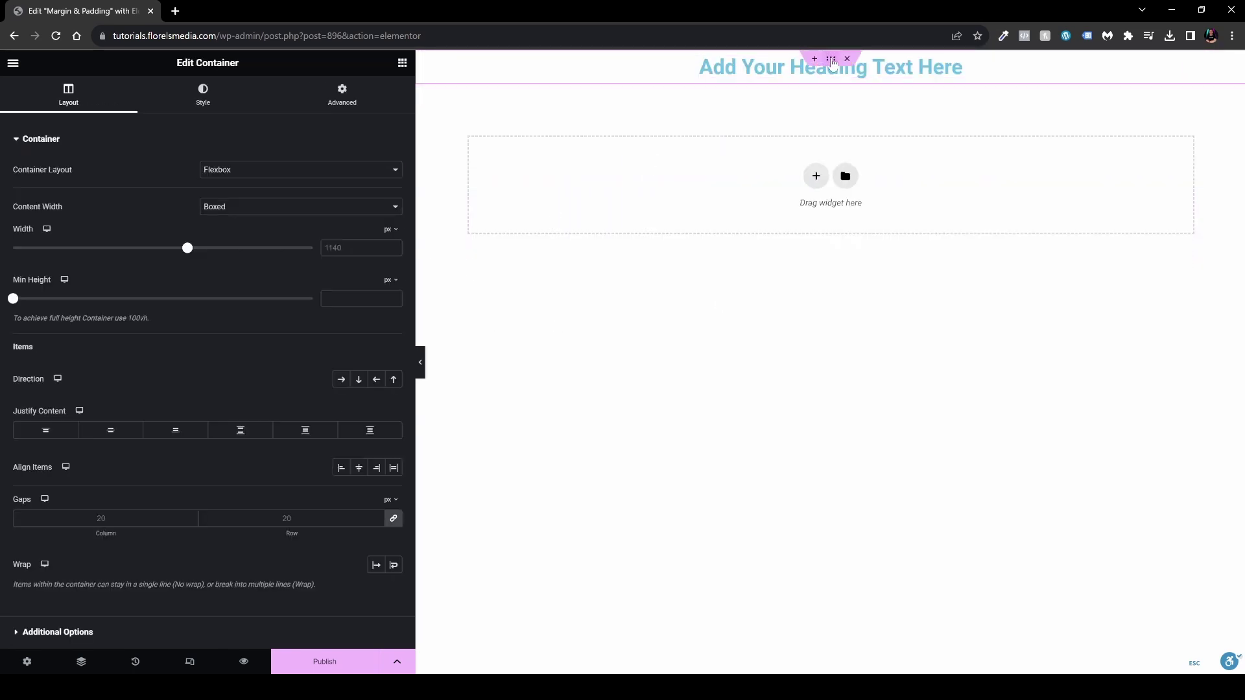
click(119, 433)
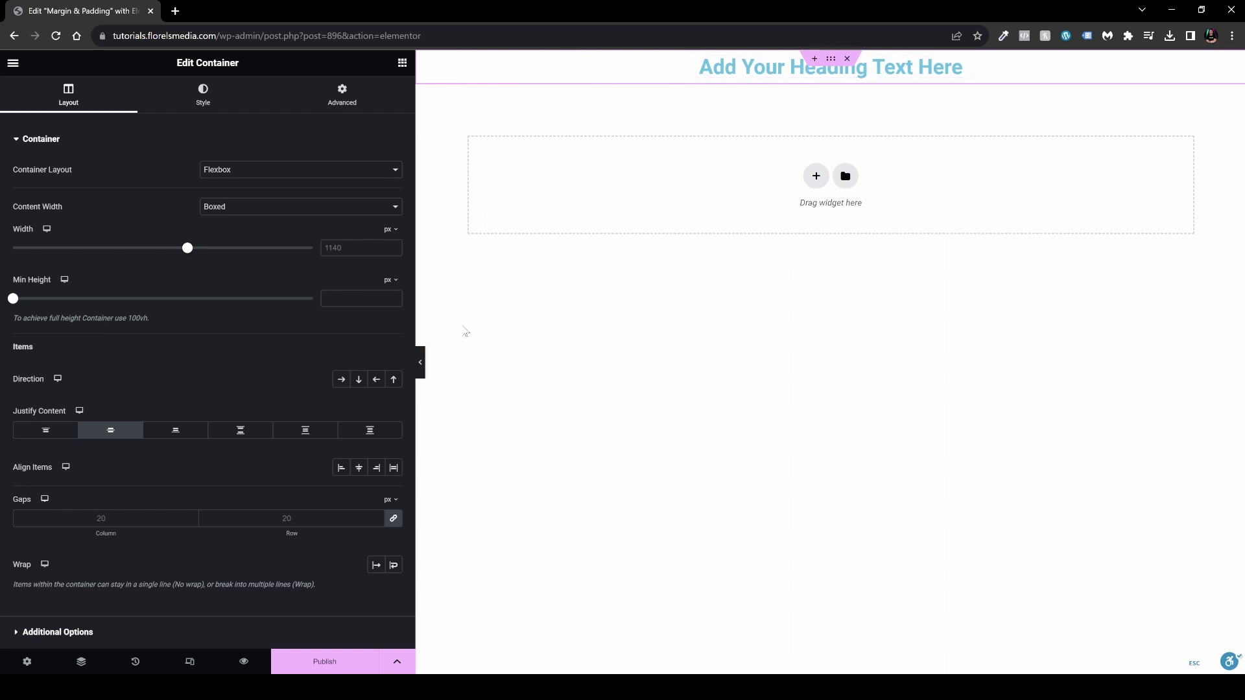
click(391, 279)
click(393, 343)
click(357, 298)
text(100)
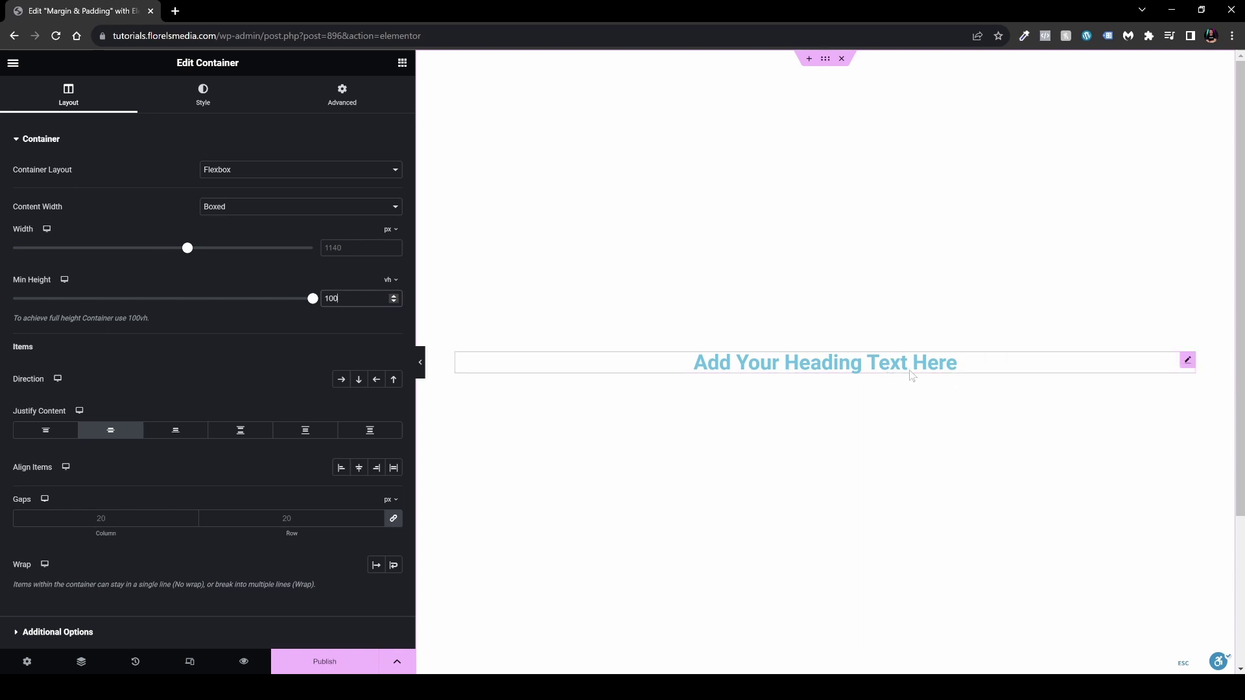
- Set the heading's Align Self option to center in its advanced layout settings
click(1188, 362)
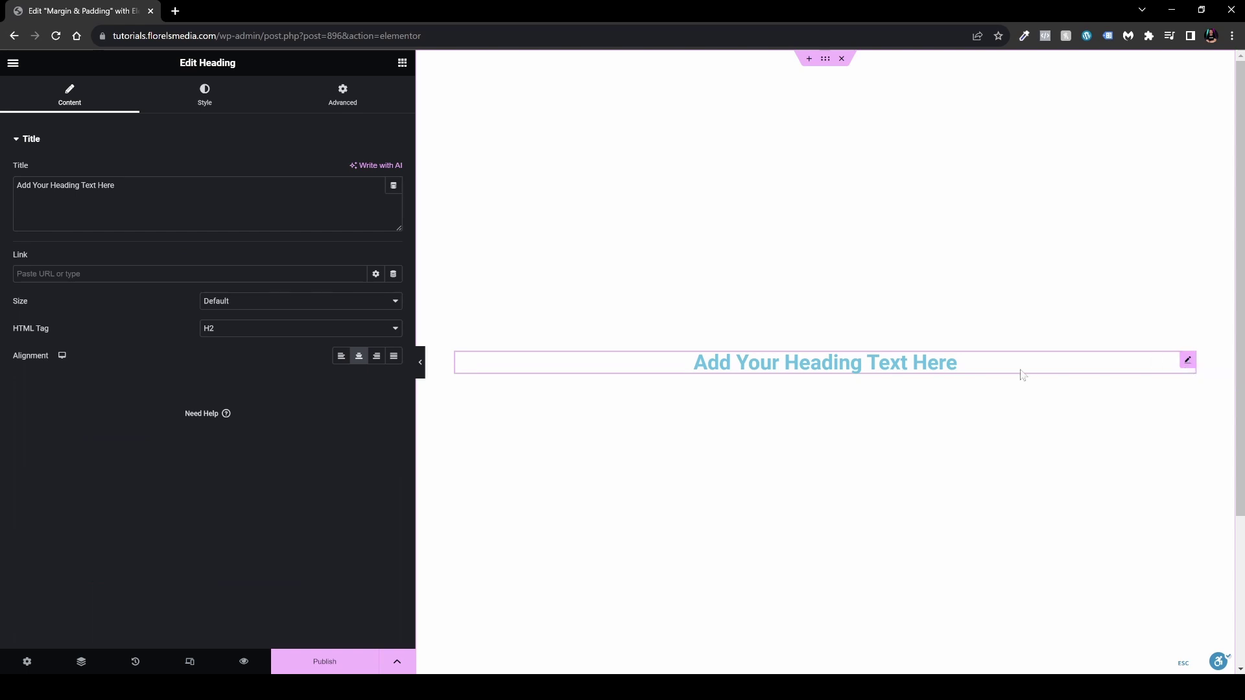
click(313, 98)
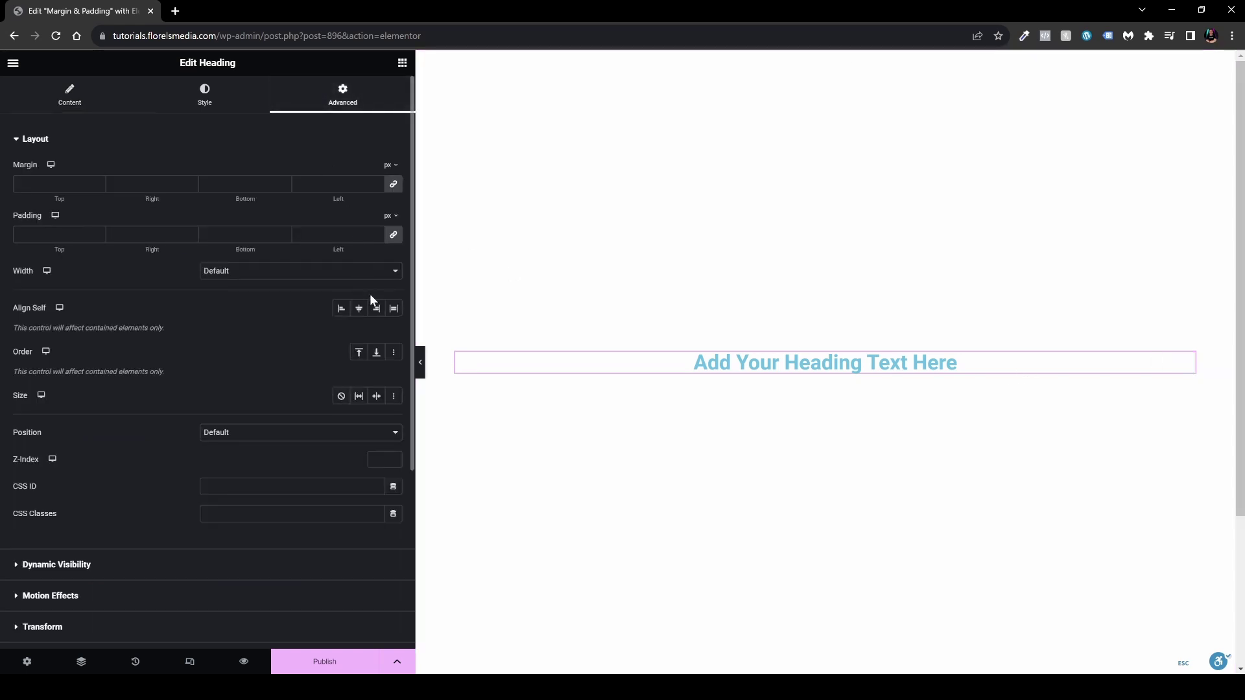
click(358, 309)
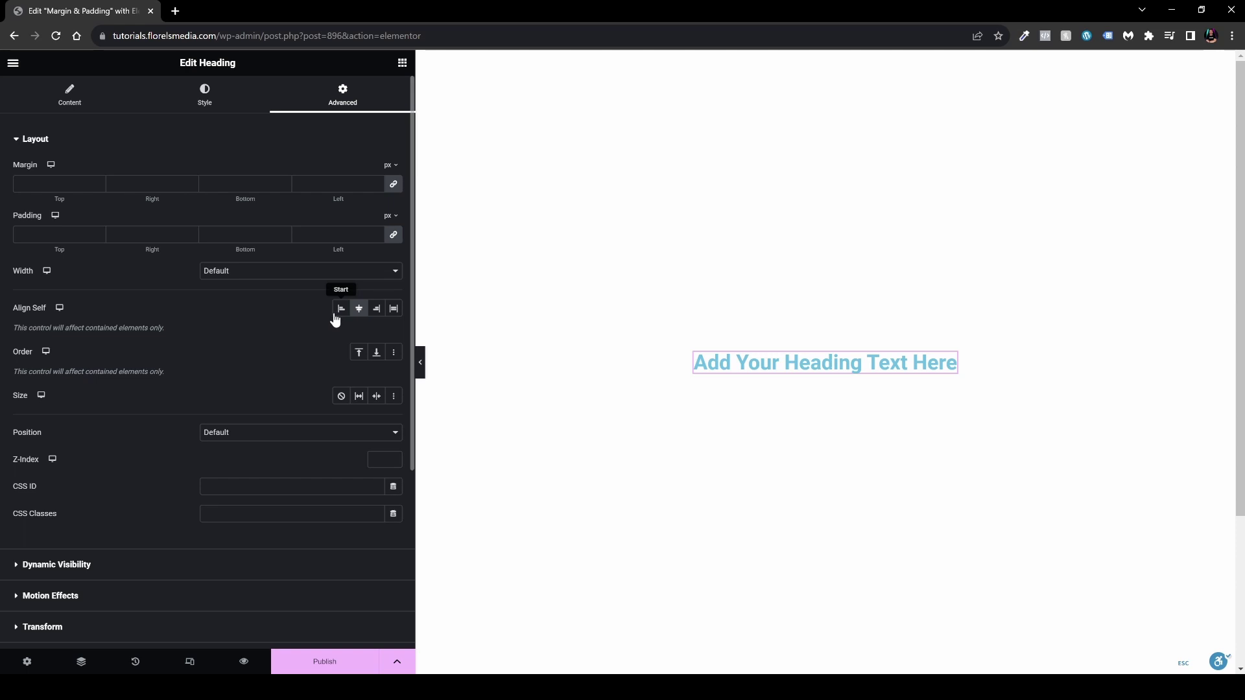
- Give the heading a solid black border with a width of 3 px and a radius of 12 px
scroll(163, 452, down, 1)
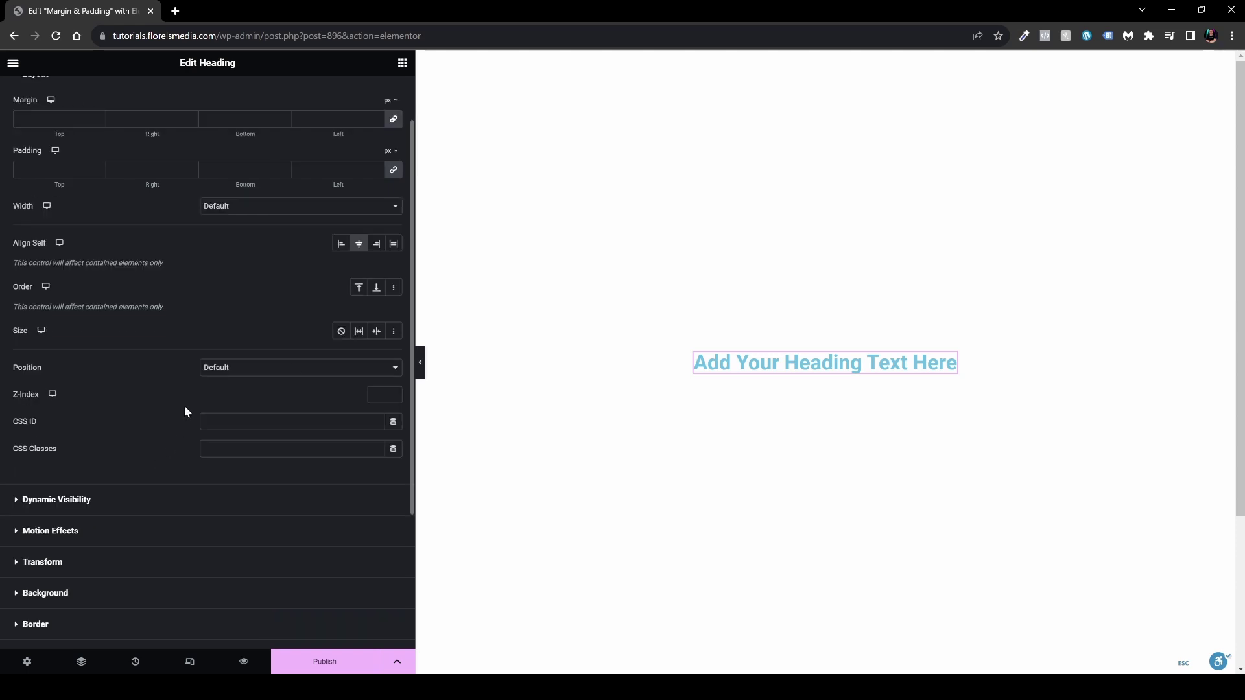
scroll(184, 404, down, 1)
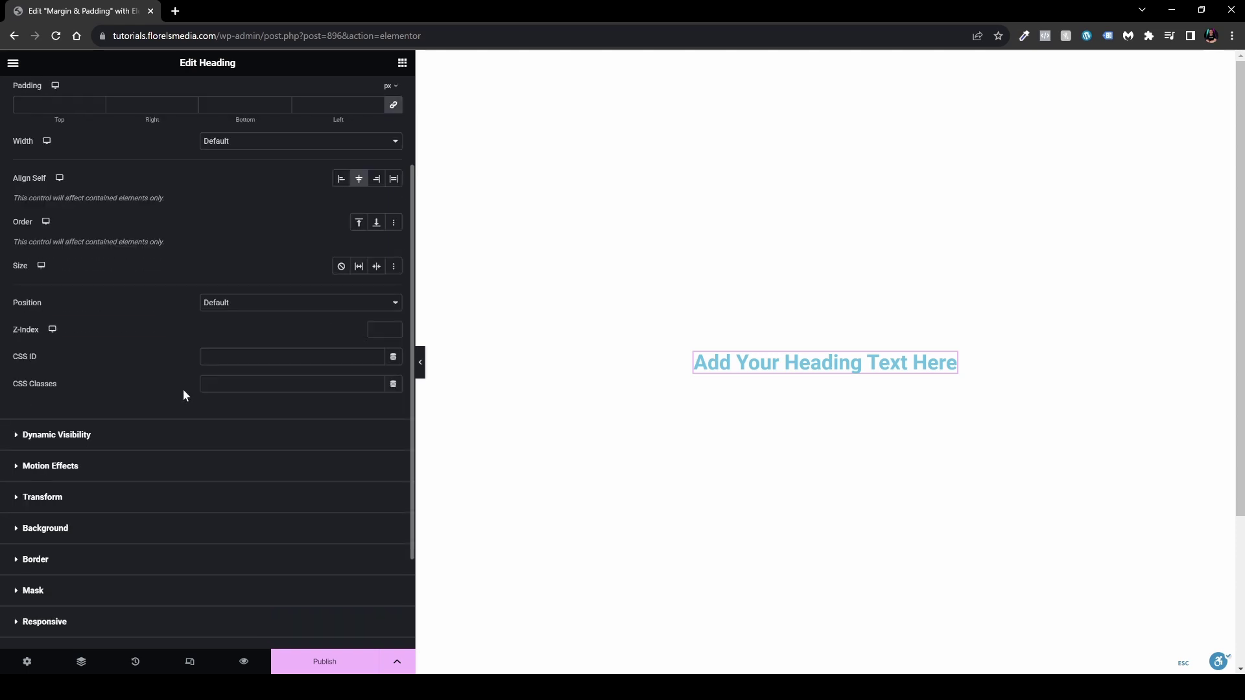
click(39, 561)
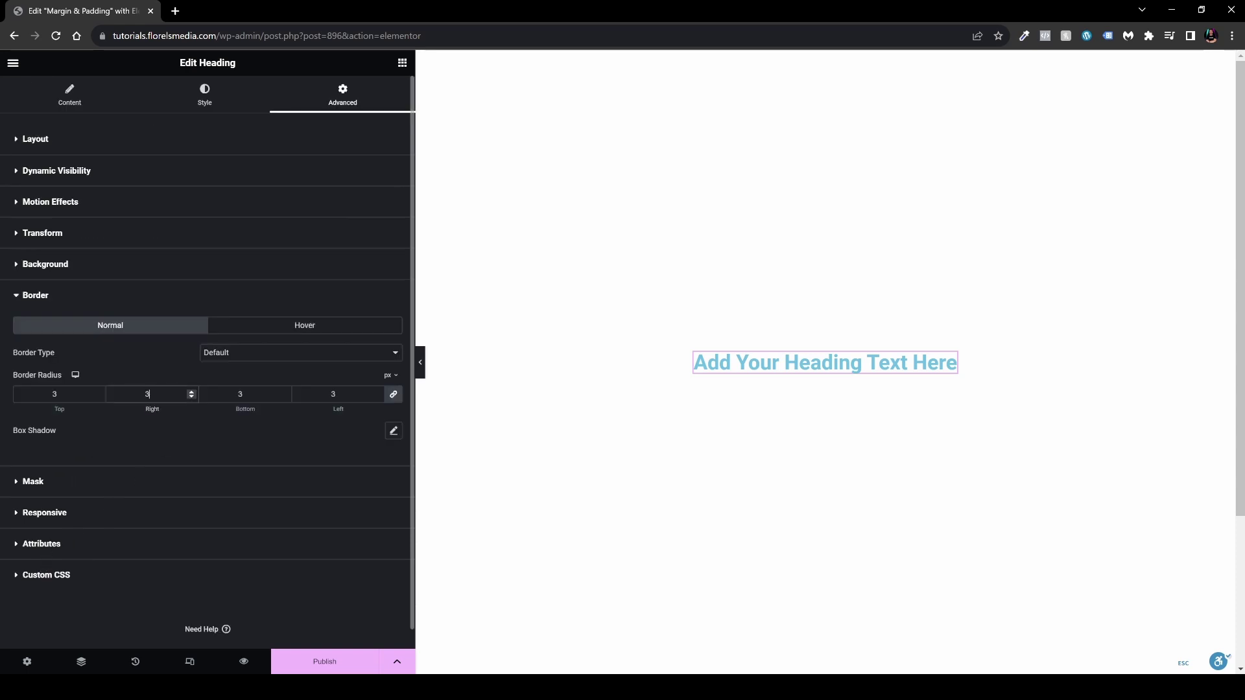
click(274, 357)
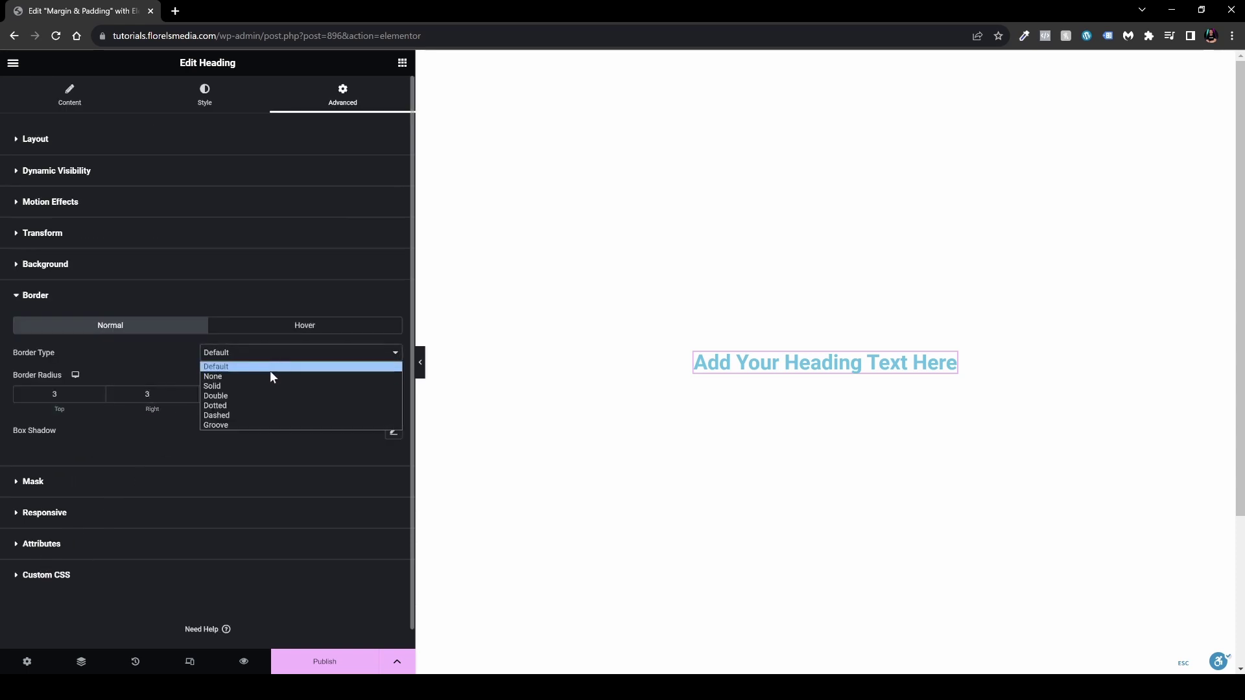
click(269, 387)
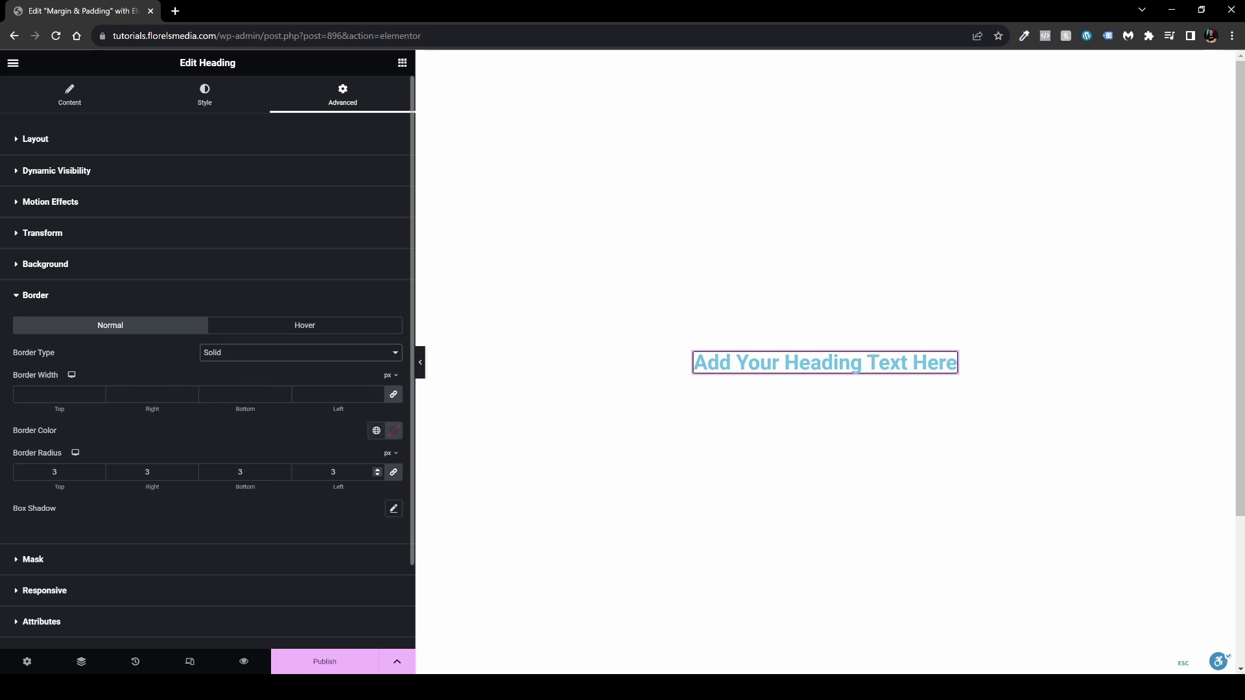
click(240, 471)
text(12)
click(240, 395)
text(3)
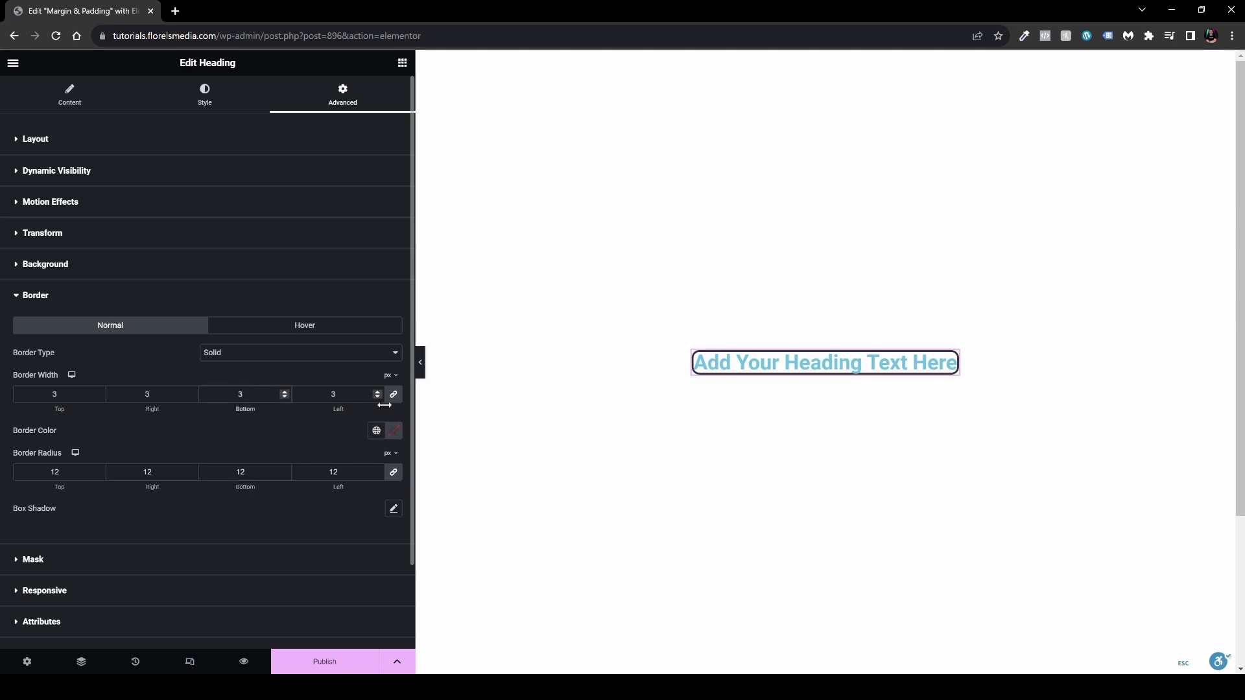
click(394, 431)
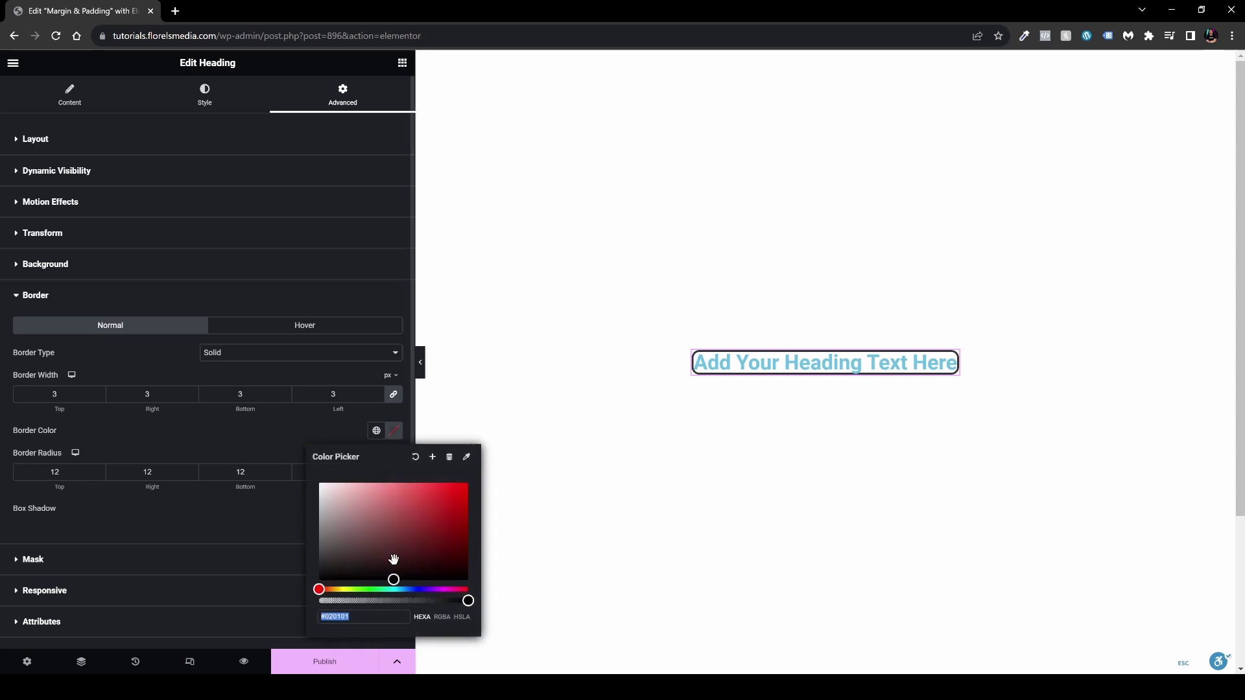
click(258, 442)
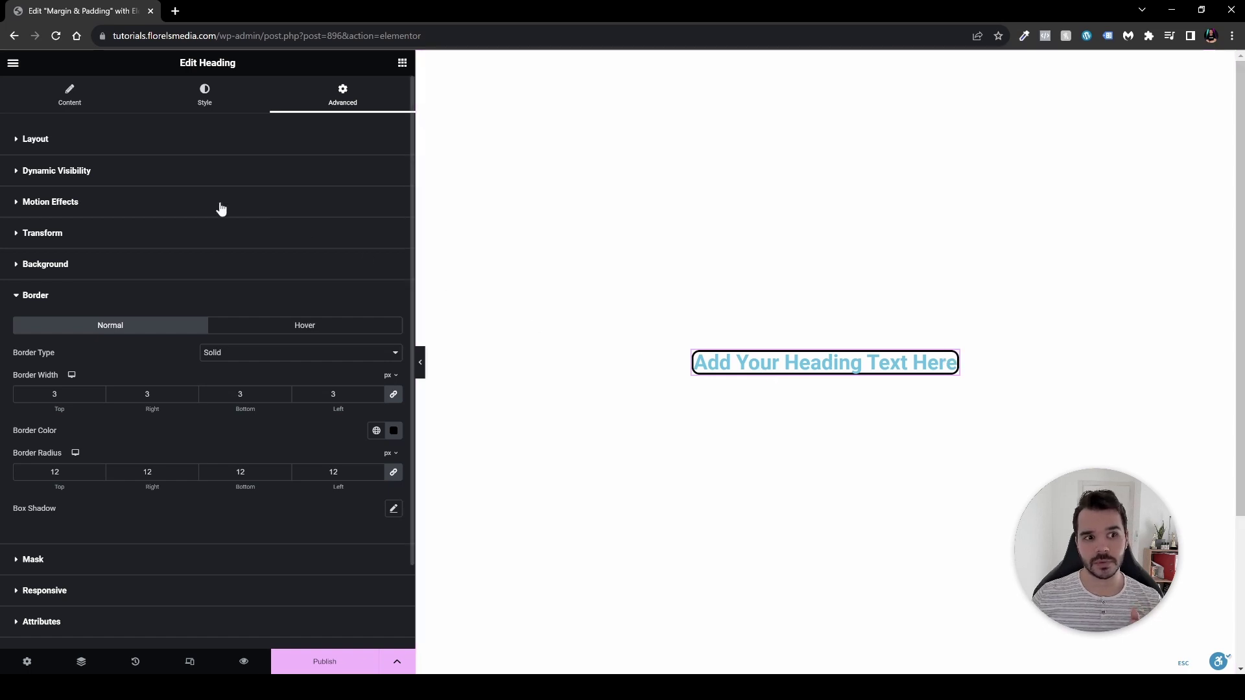
- Set the heading's padding and margin to 50 px on all sides
click(36, 139)
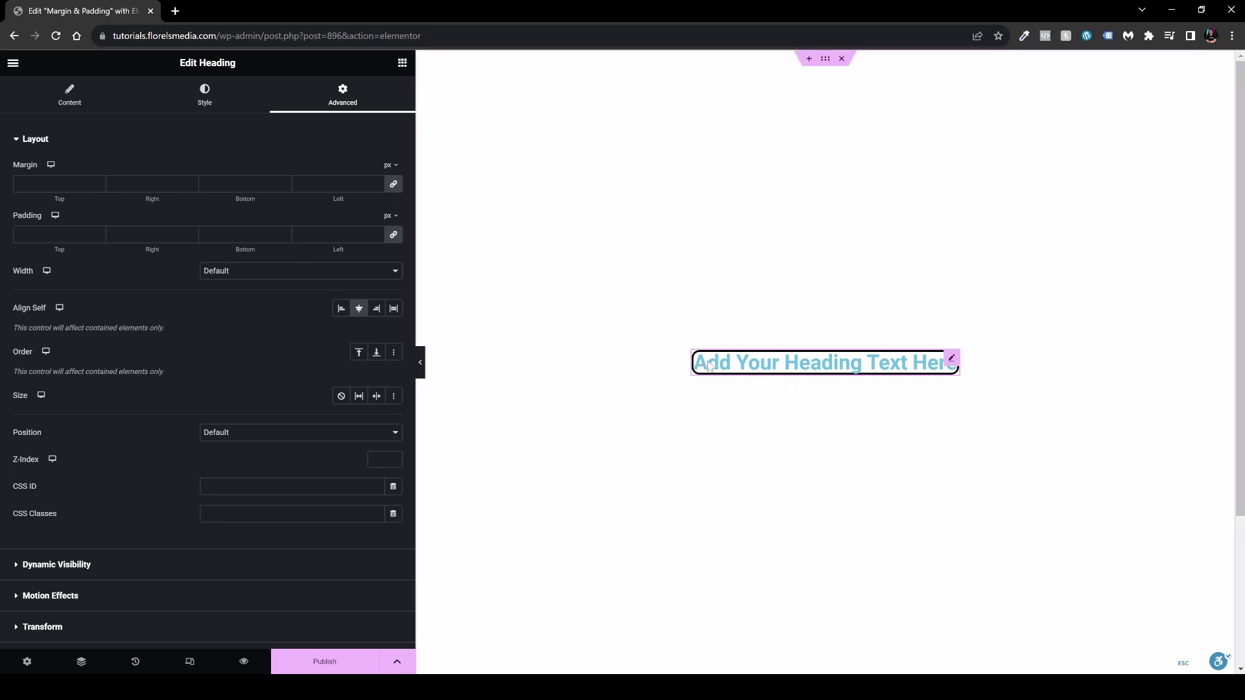
click(247, 234)
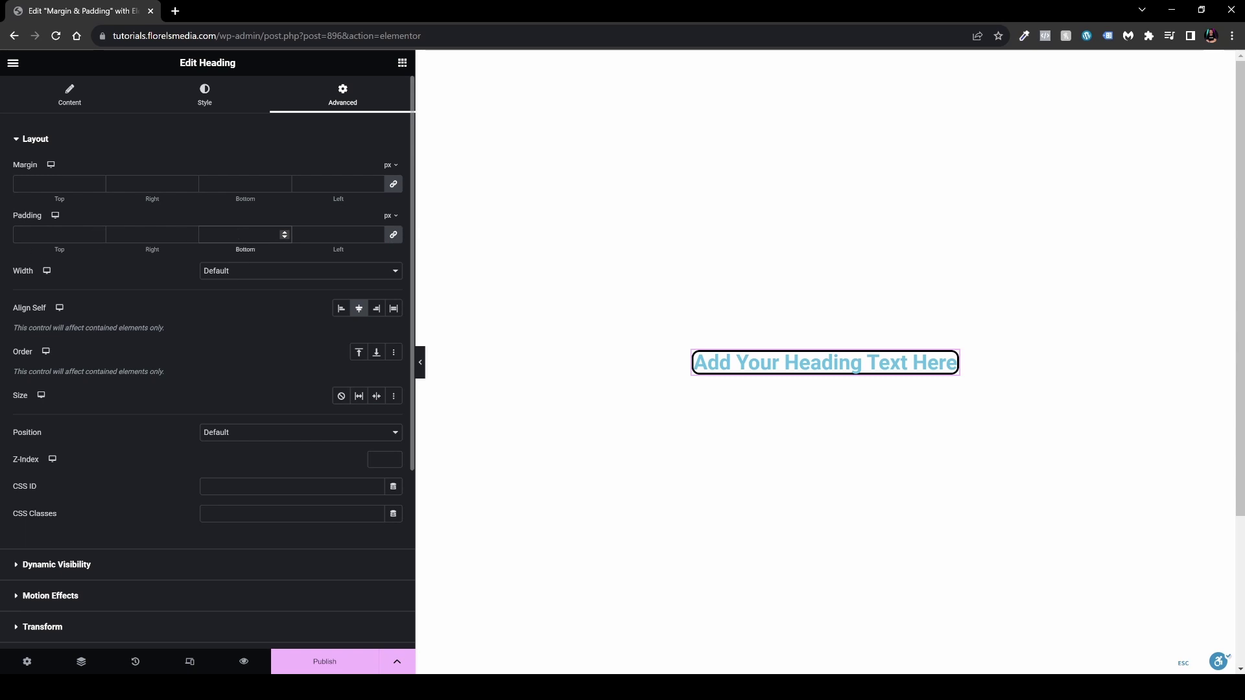
text(50)
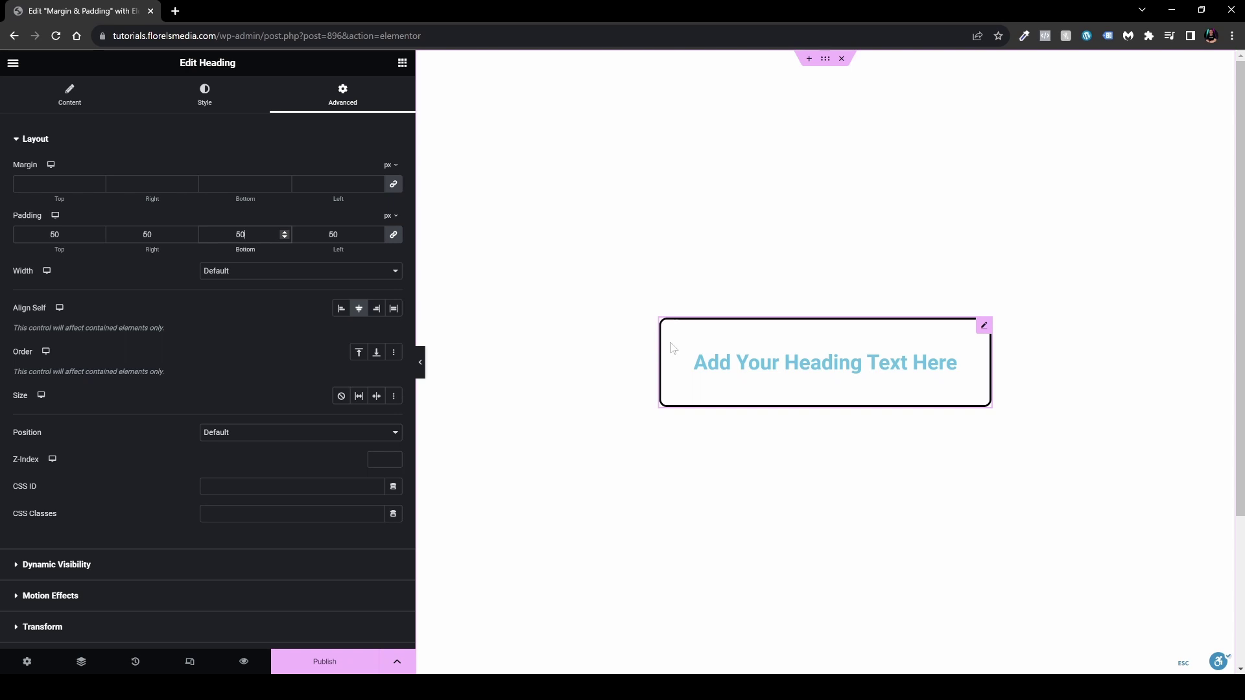
click(334, 184)
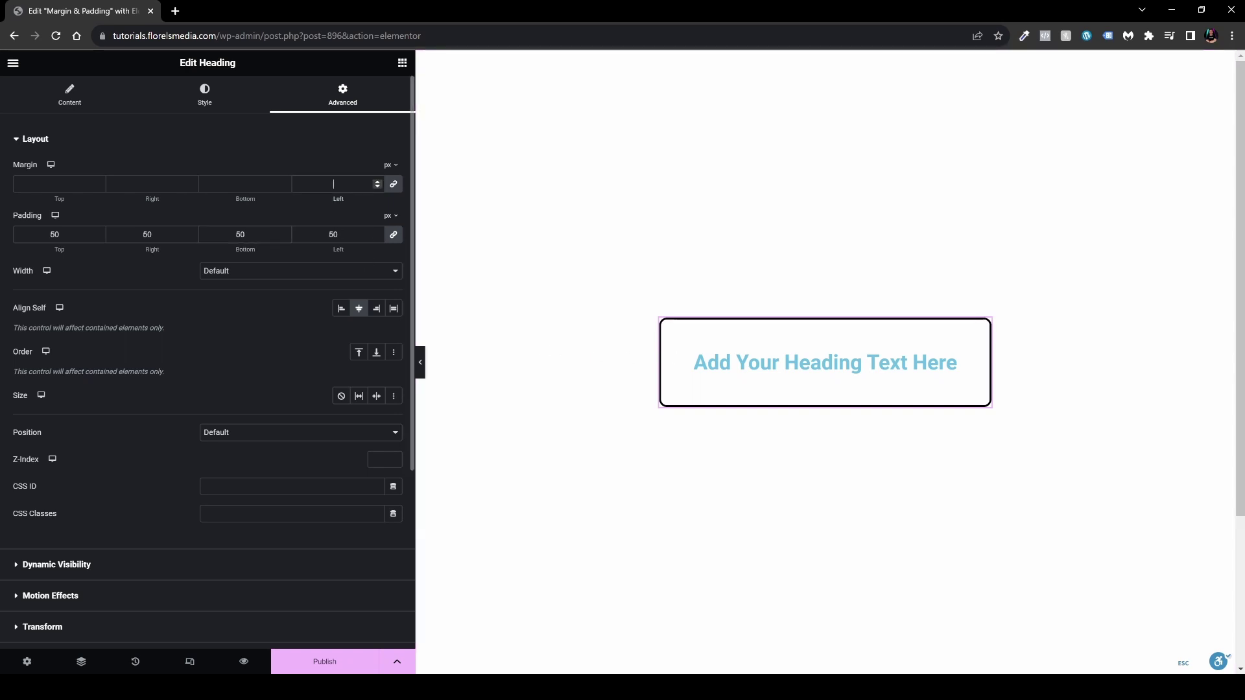
text(50)
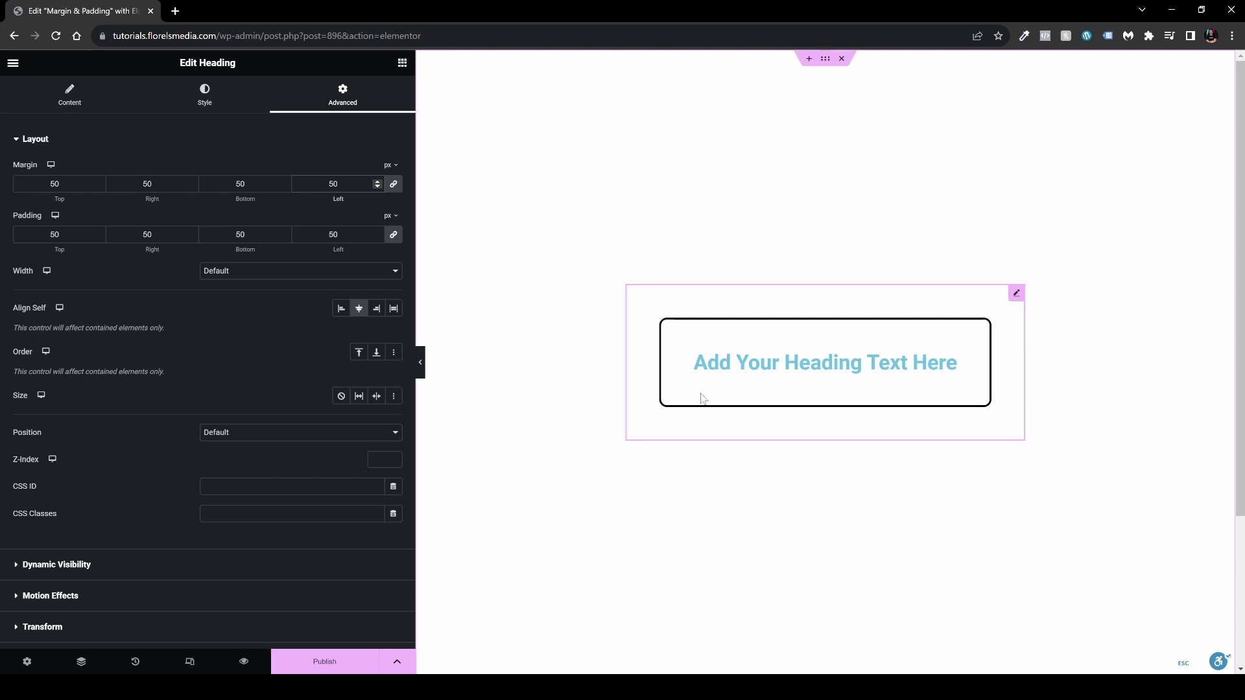
- Set the heading's padding to 10 px and its margin to 20 px on all sides
double_click(333, 234)
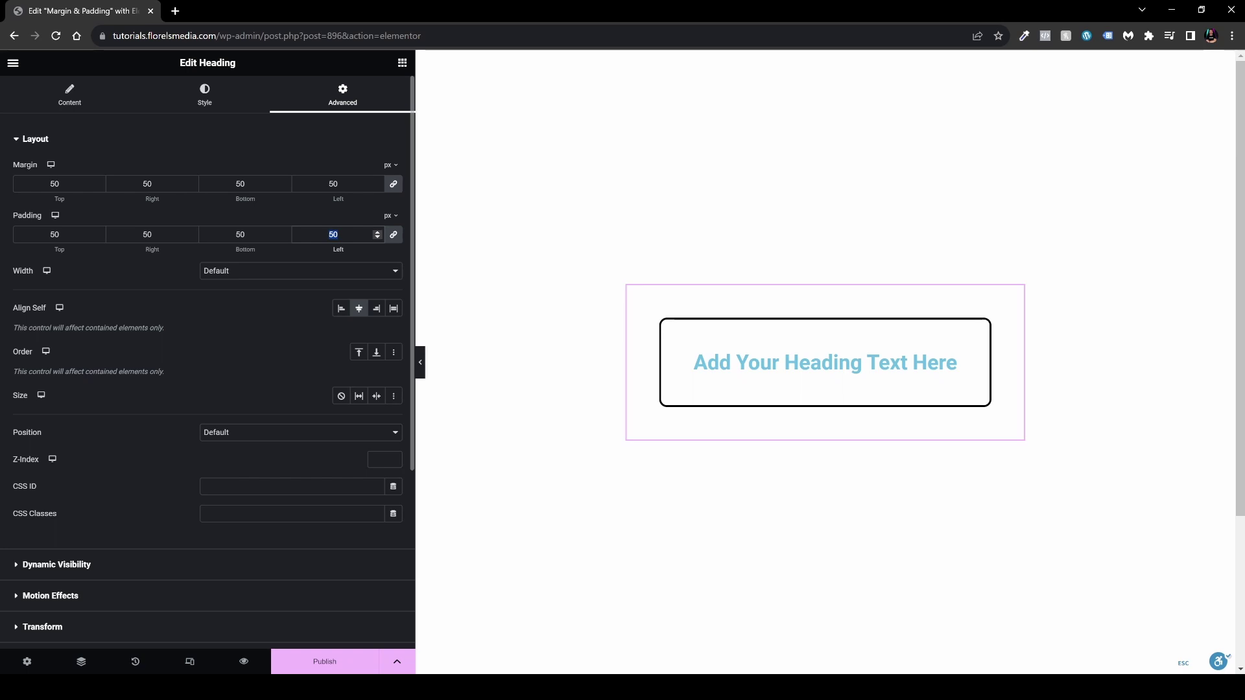
text(10)
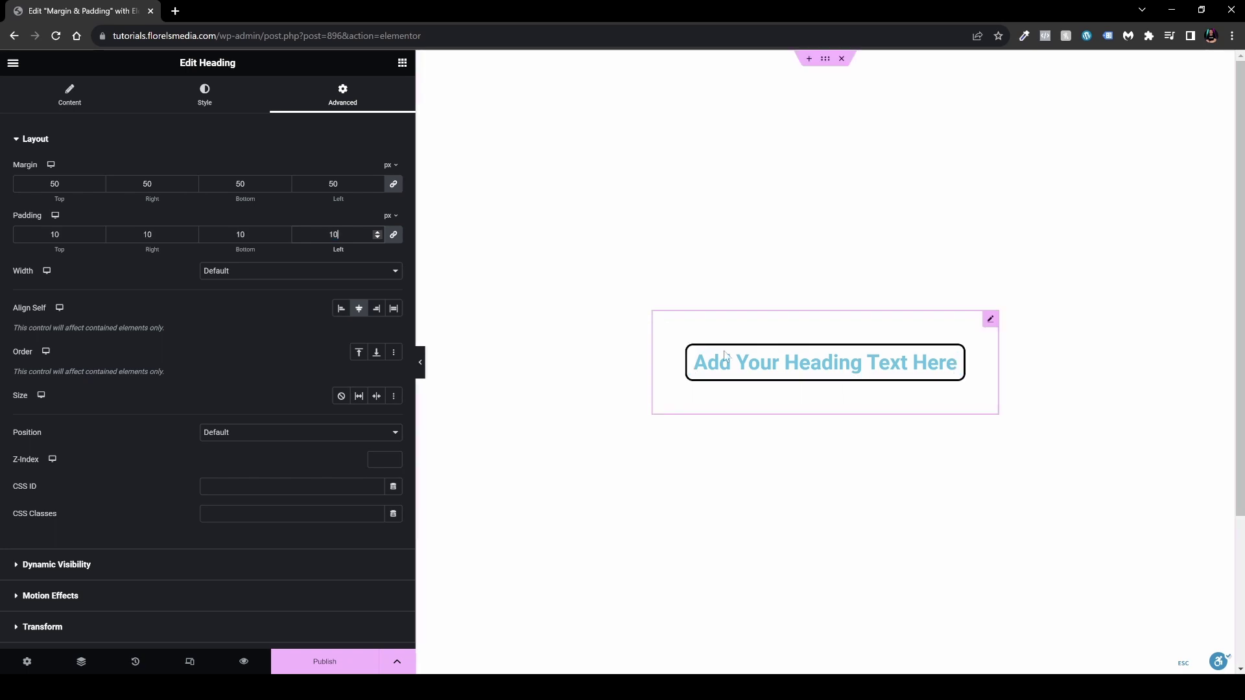
double_click(334, 183)
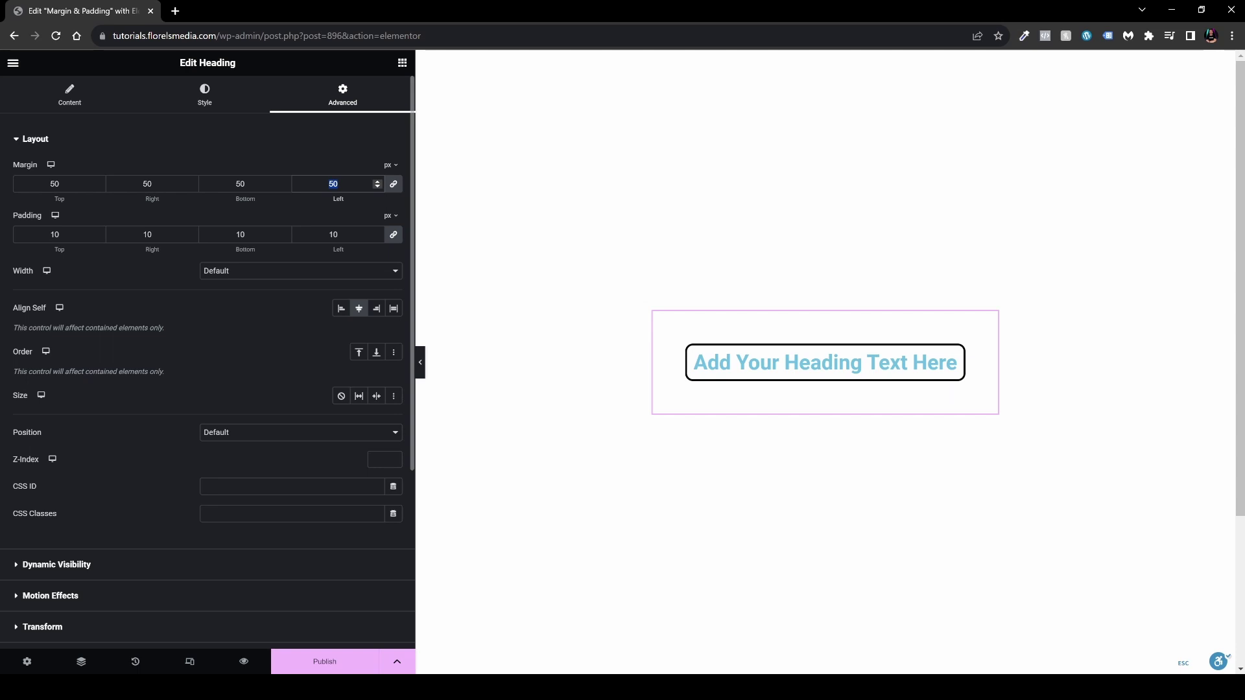
text(20)
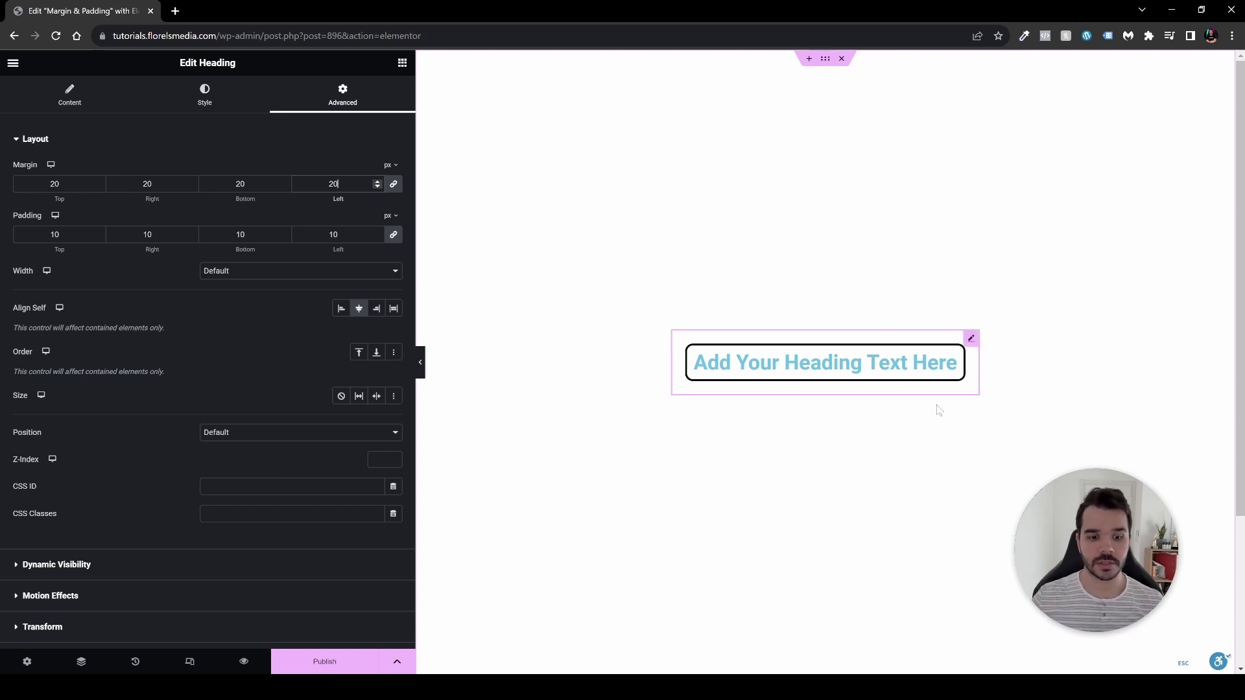
- Publish the page and hide the editing panel to view the page at full width
click(321, 662)
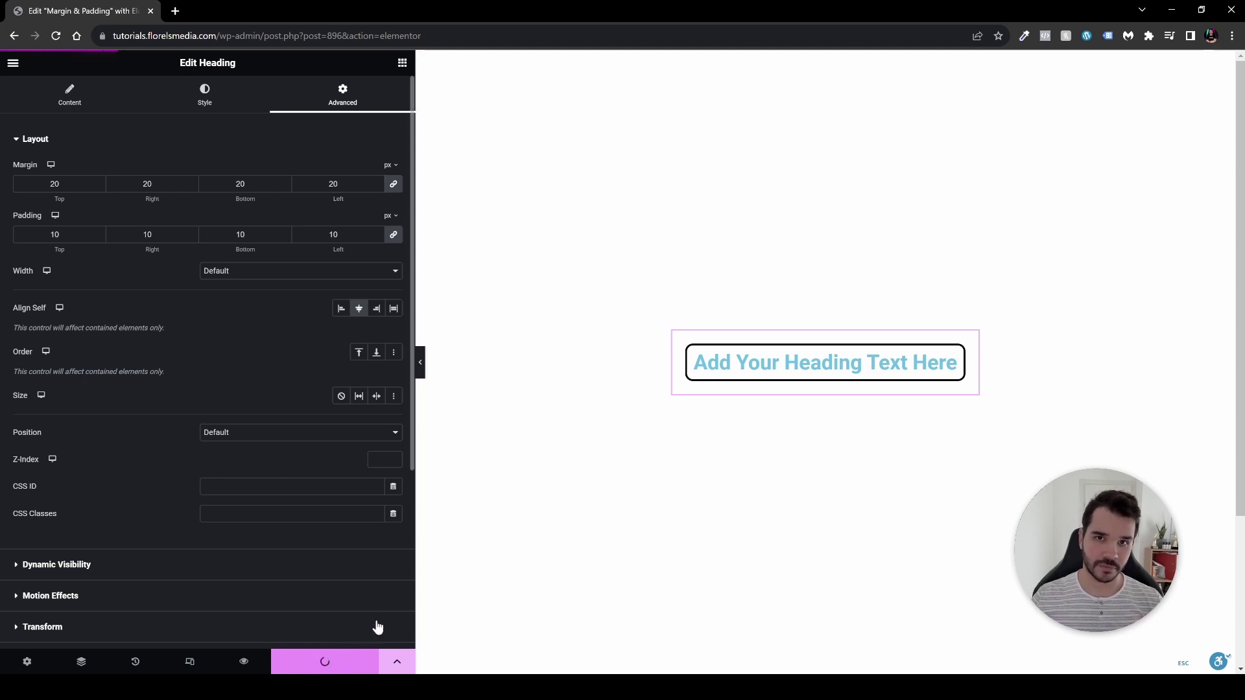
click(422, 368)
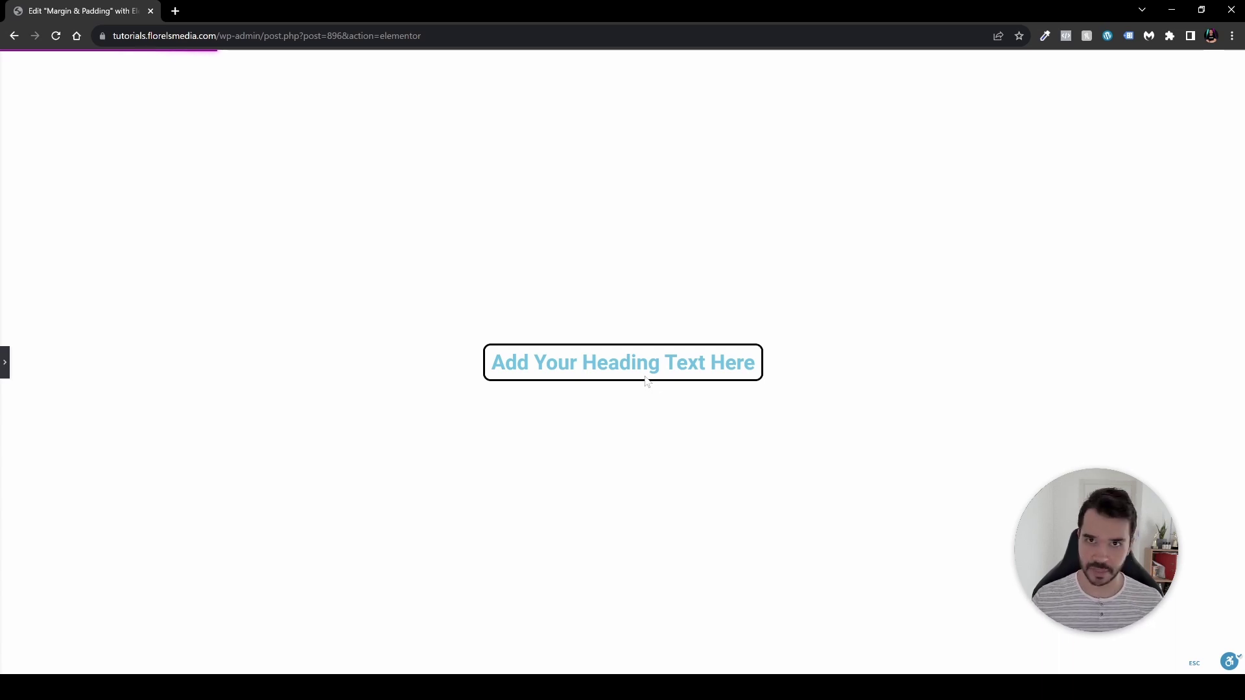
- Inspect the heading's widget container with the browser's developer tools and examine its margin, border and padding in the box model
right_click(646, 381)
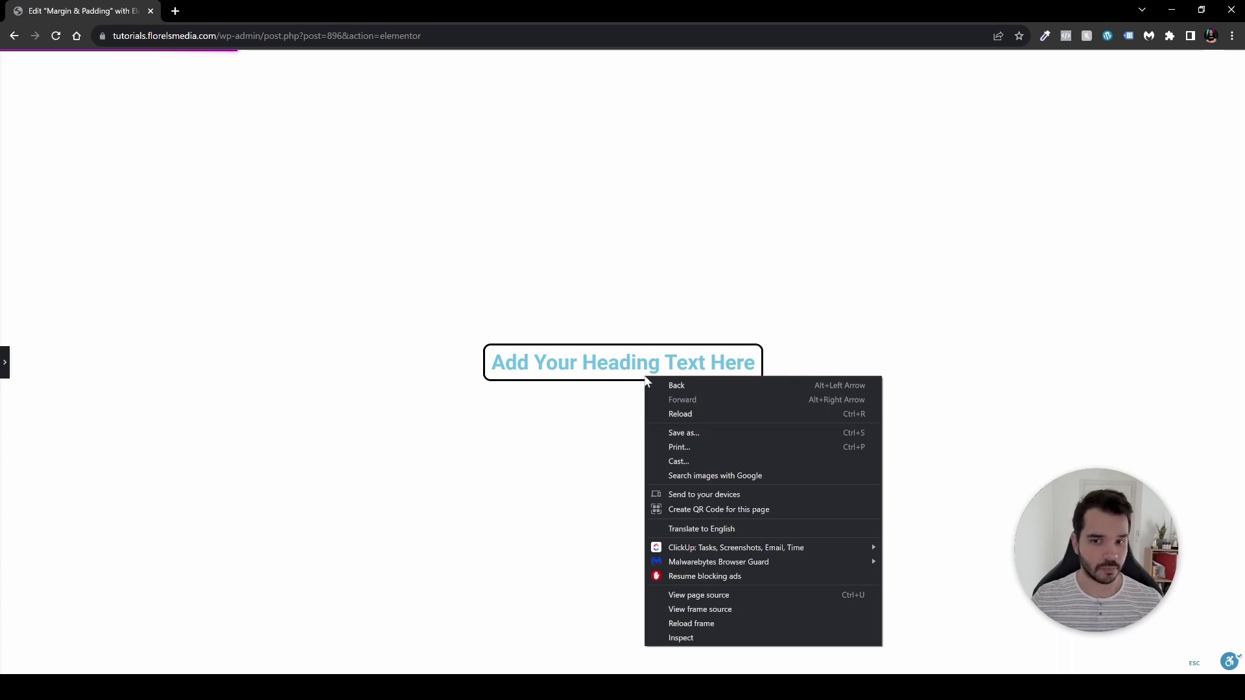
click(695, 638)
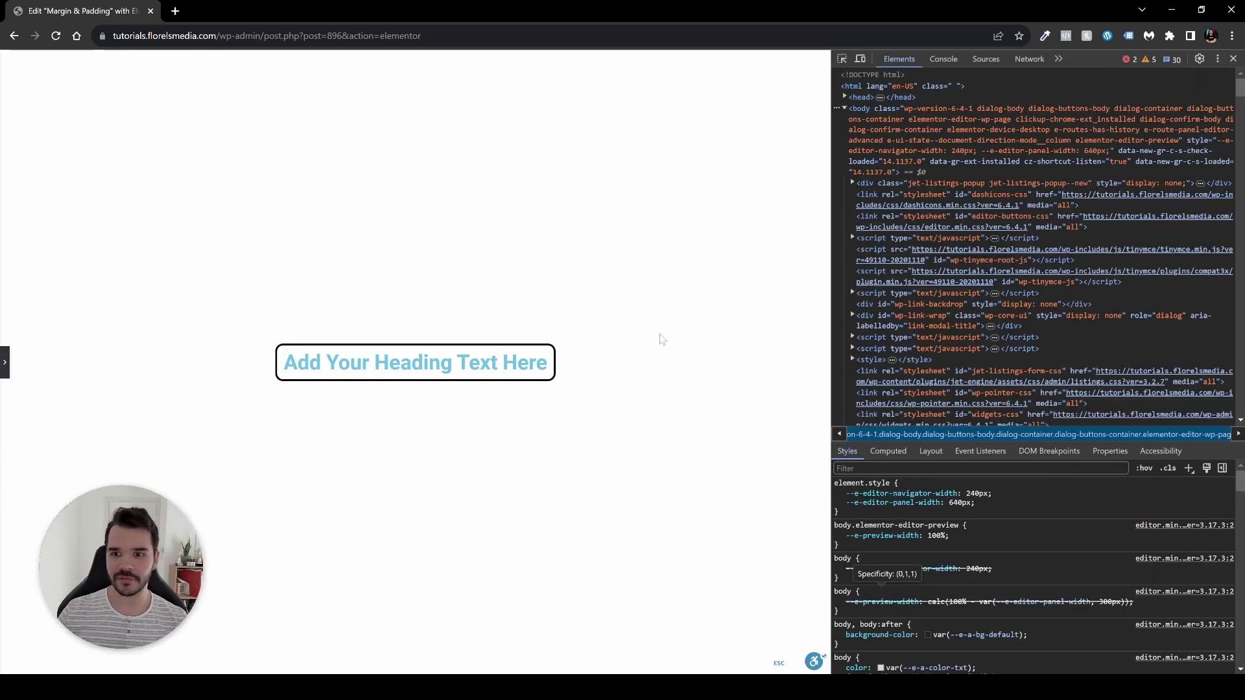
click(842, 58)
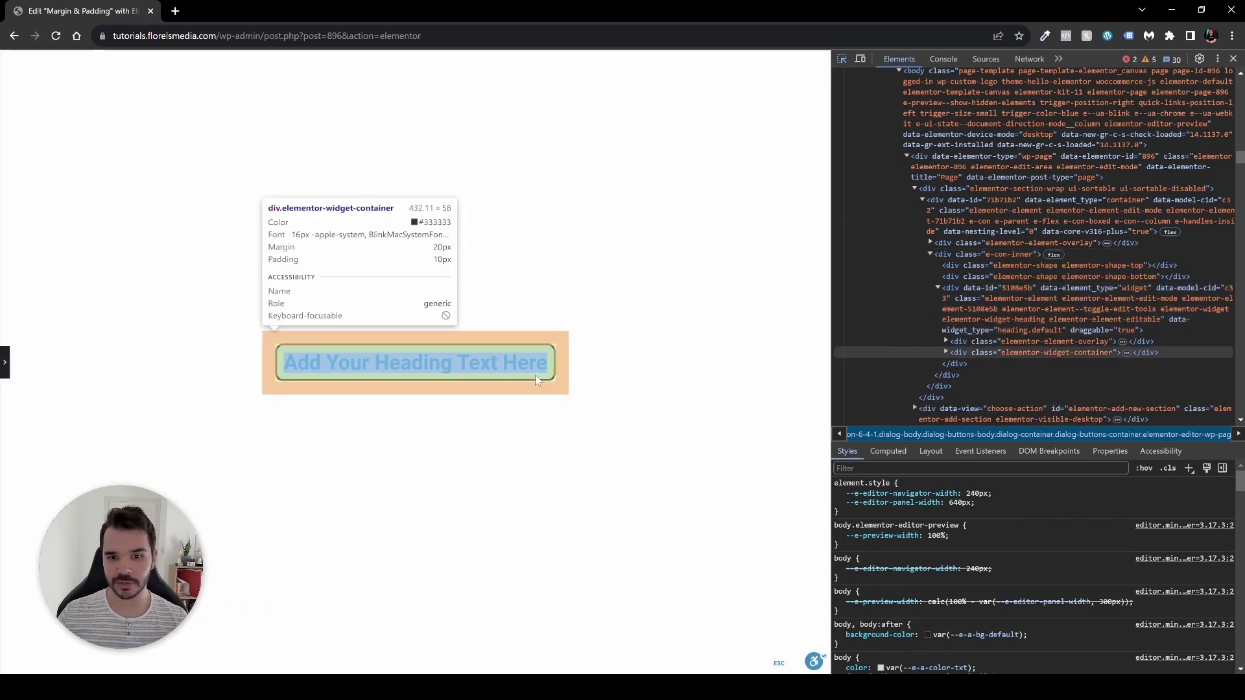
click(535, 375)
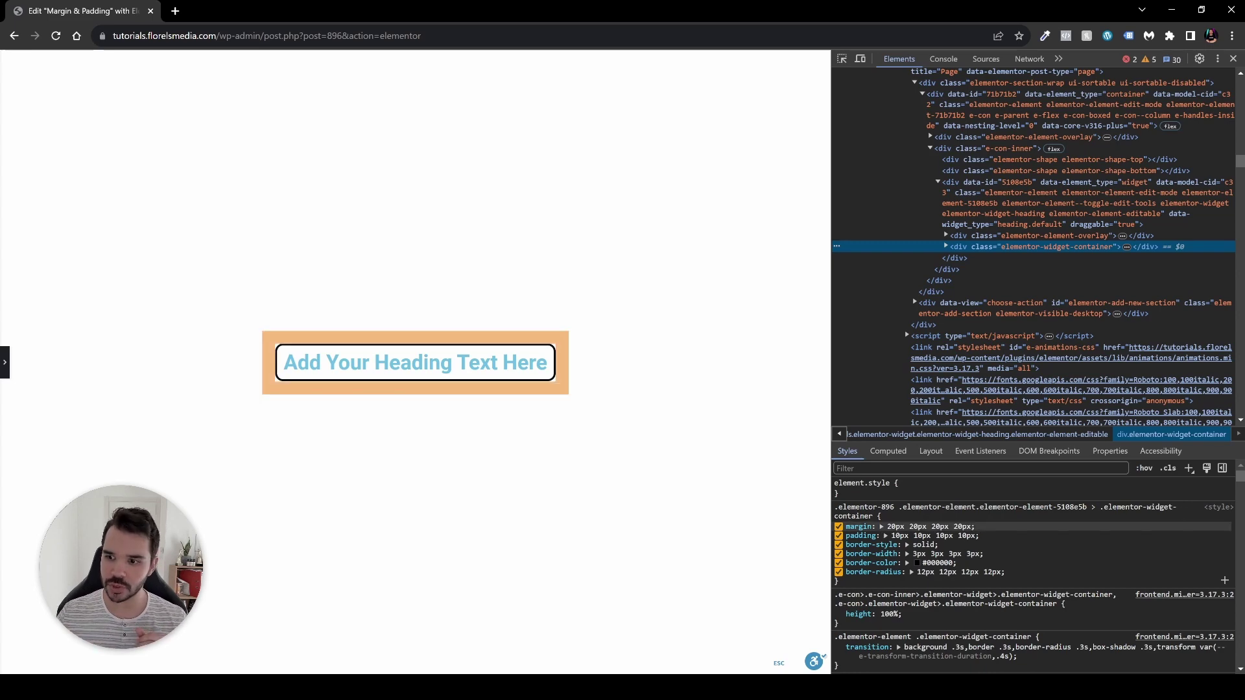
scroll(1171, 516, down, 10)
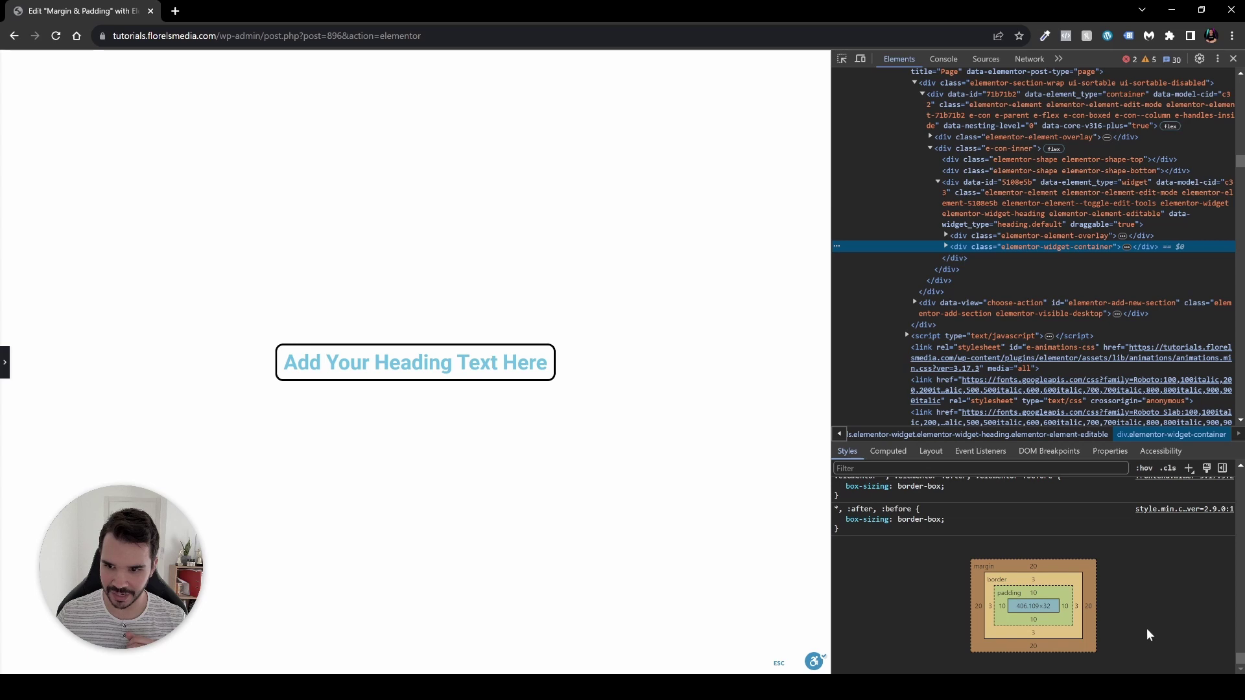
double_click(1034, 593)
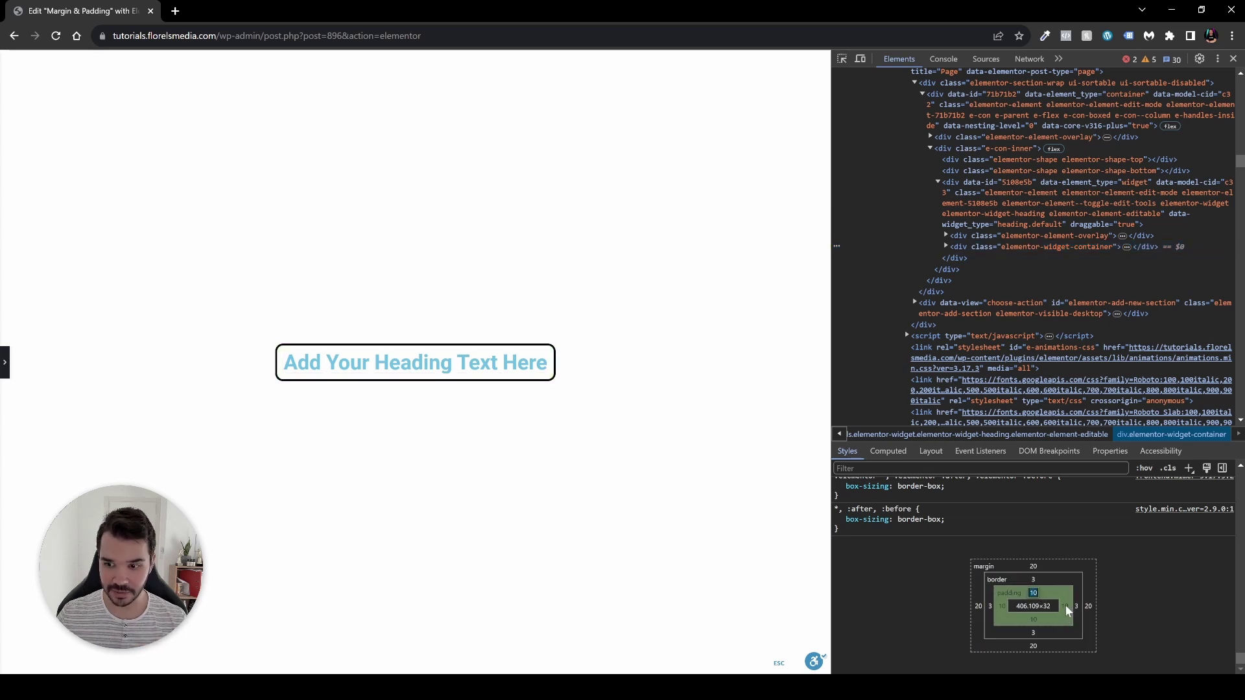
double_click(1065, 606)
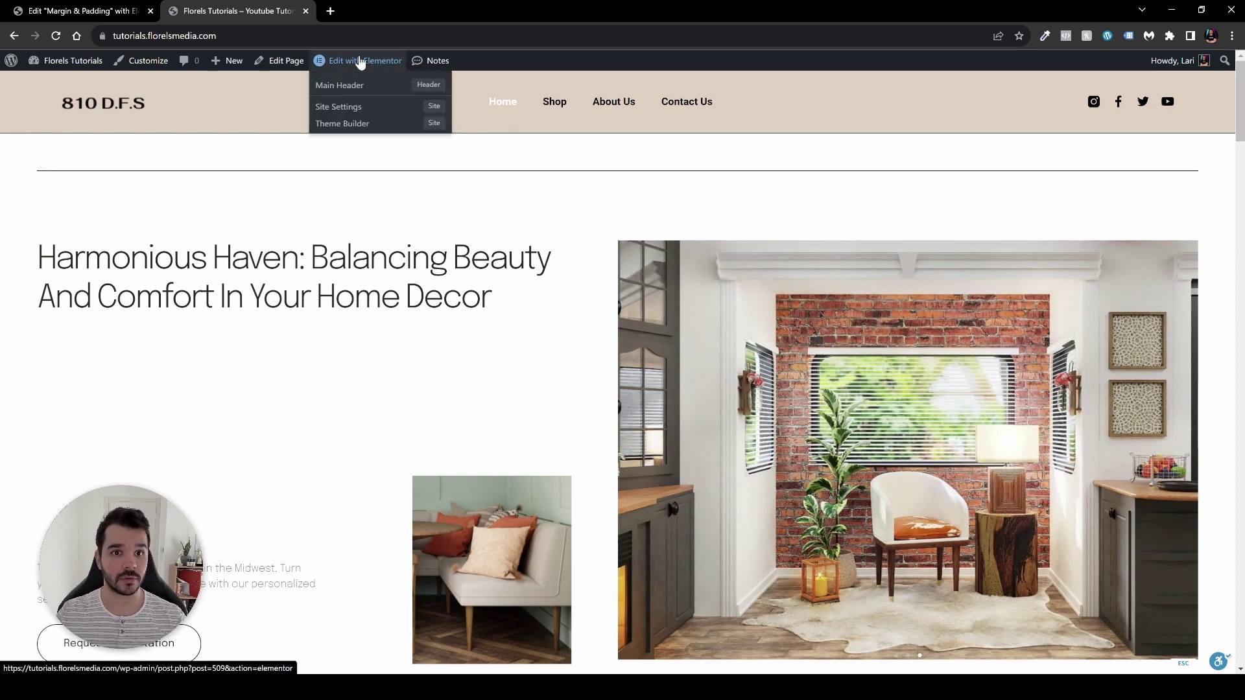
- Open the Home page in Elementor and switch the "Harmonious Haven" heading's padding unit to em with its sides unlinked
click(363, 62)
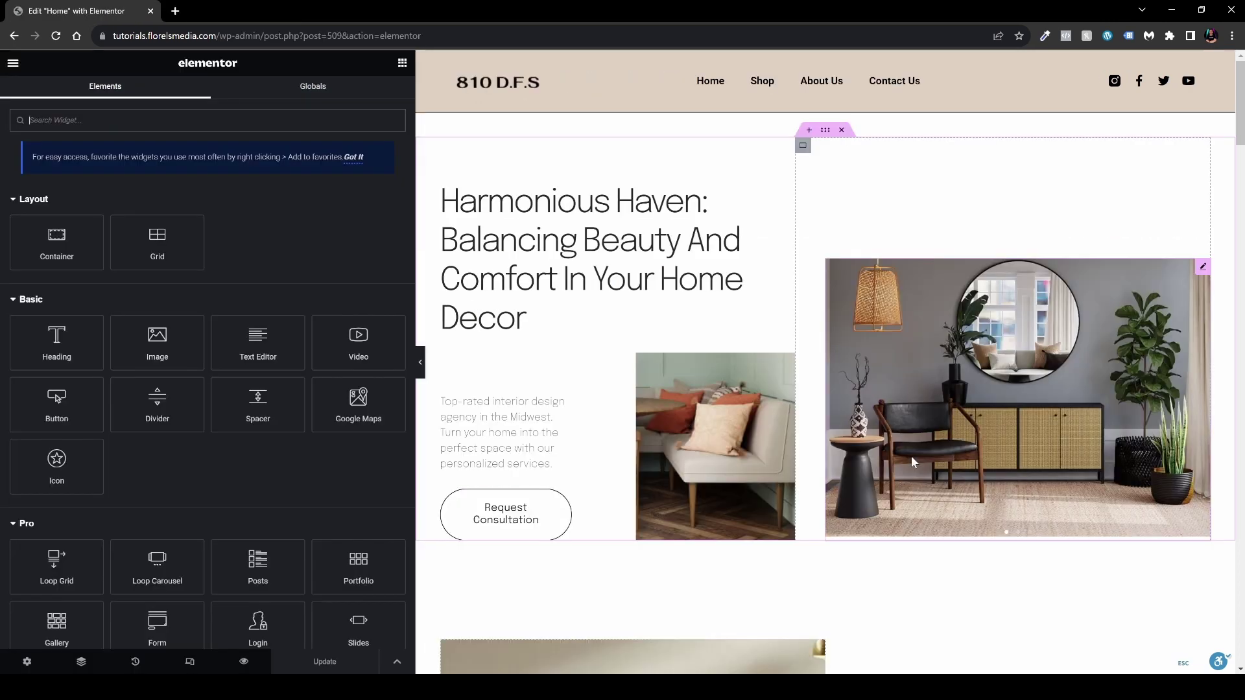
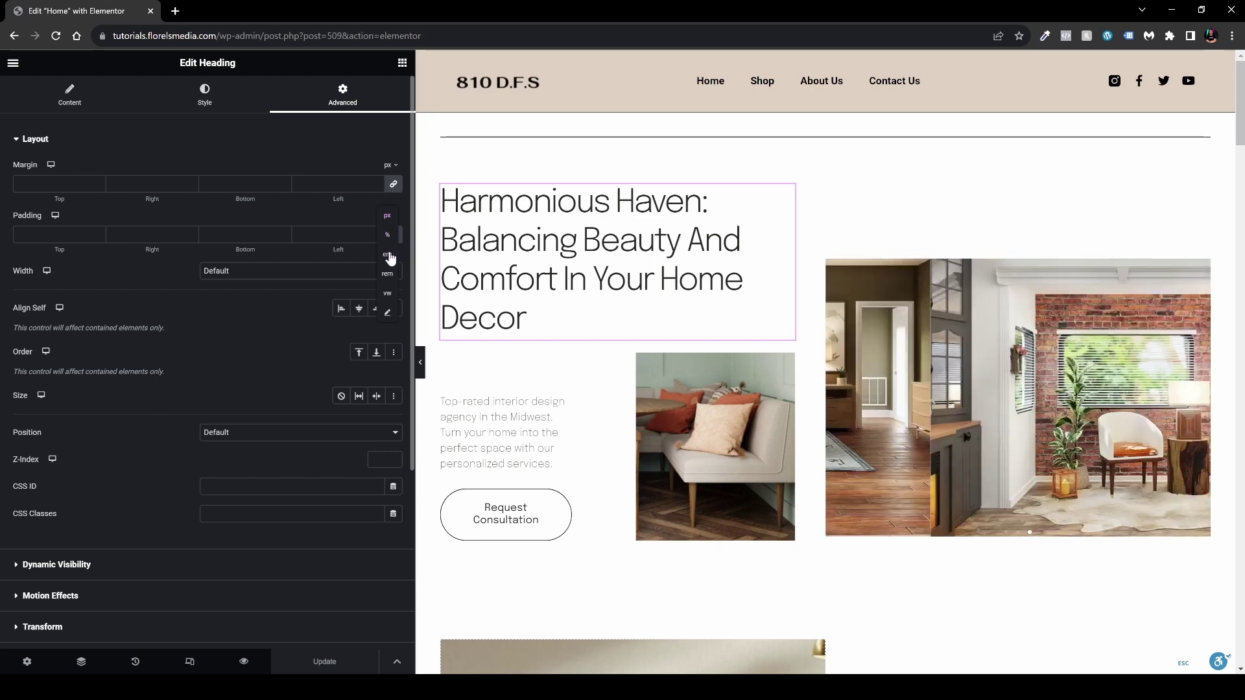
click(387, 254)
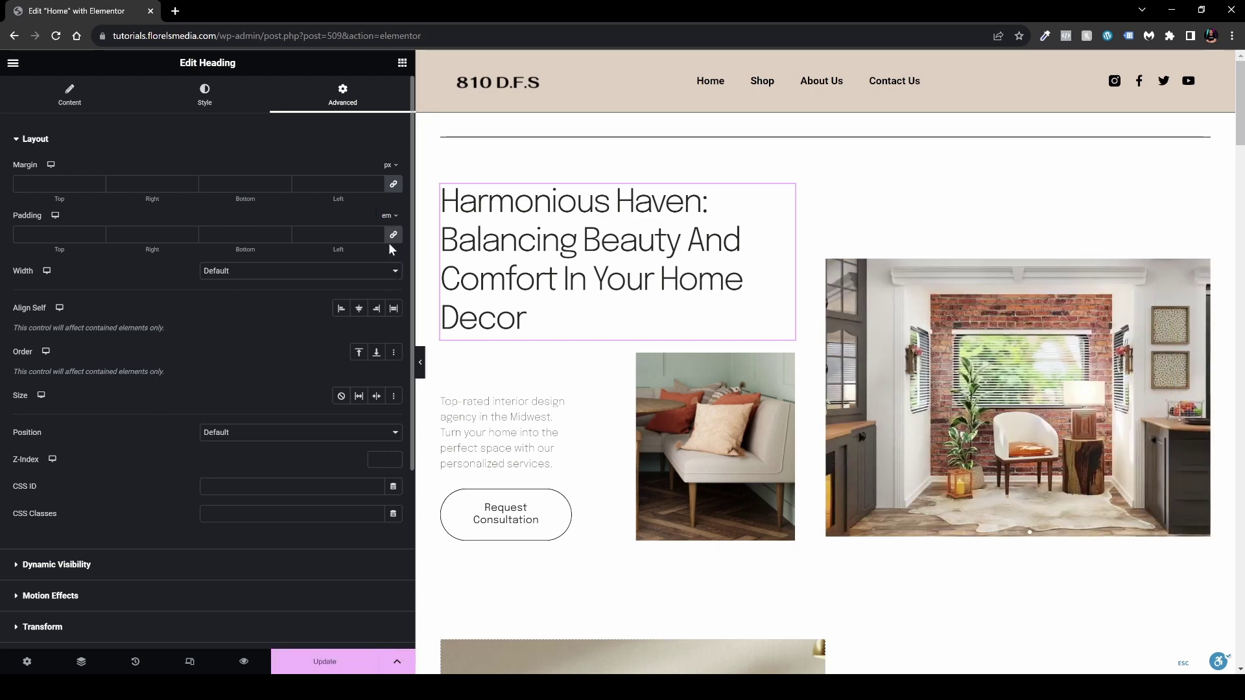
click(394, 236)
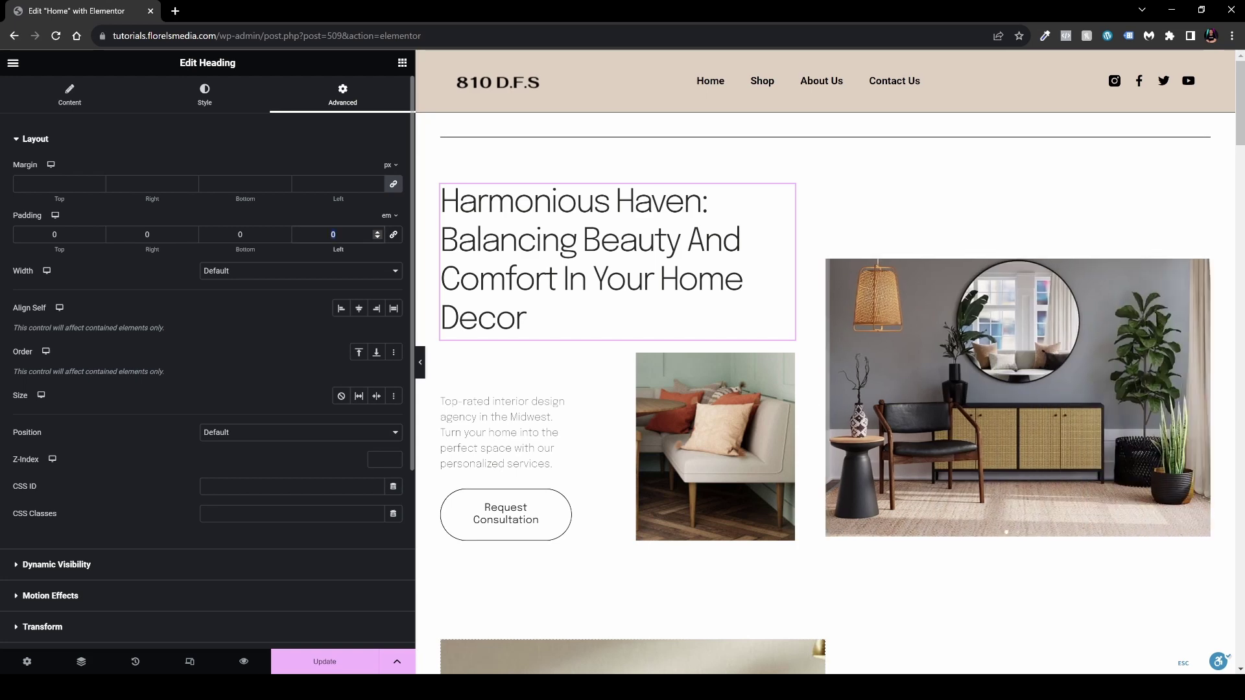
- Set the heading's left and right padding to 3 em and view the page at full width without the editing panel
text(3)
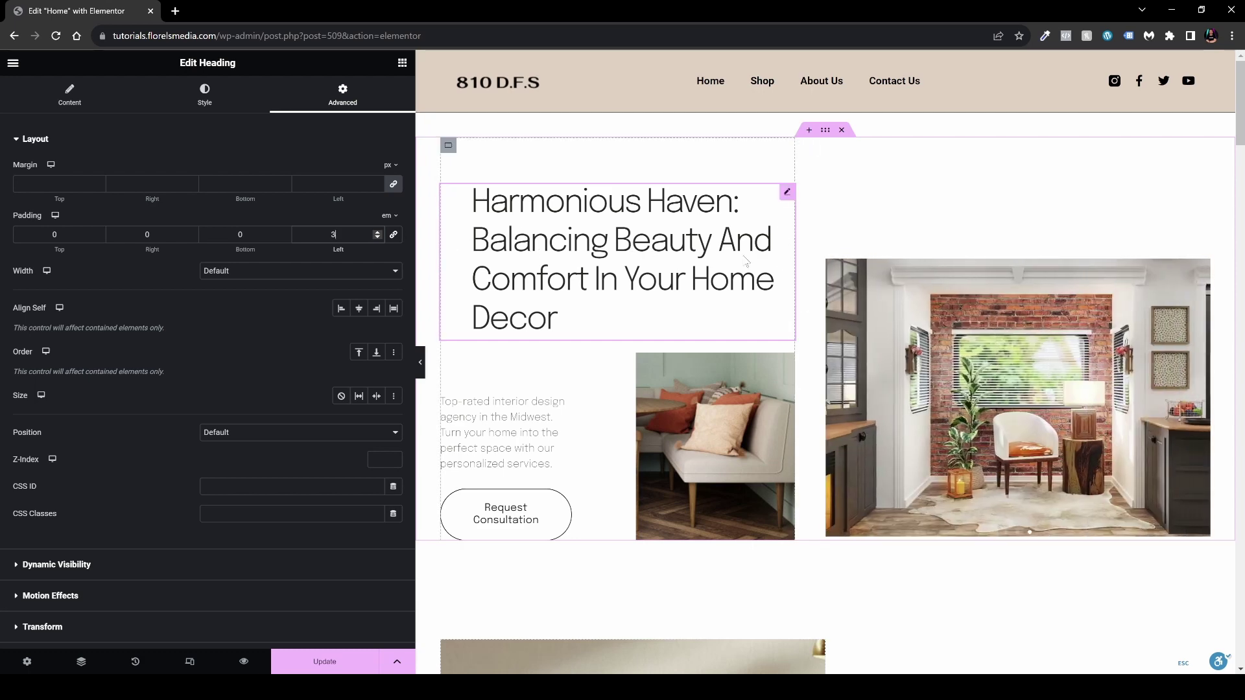
click(149, 234)
text(1)
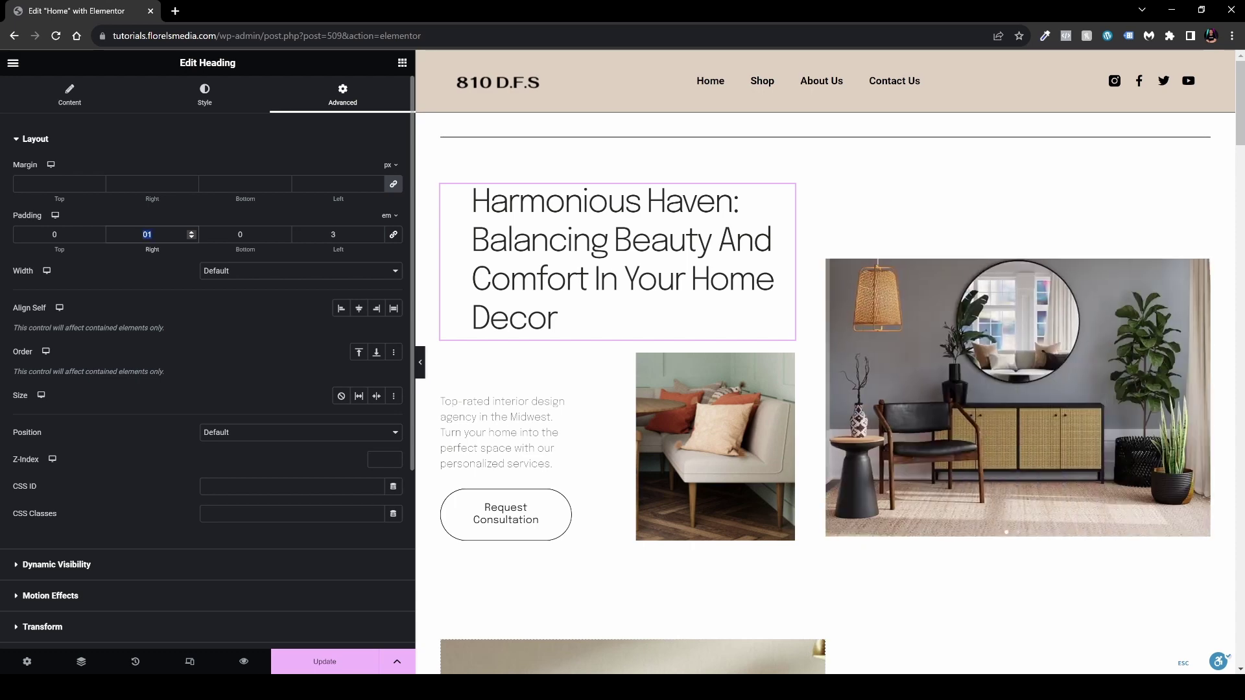
key(Up)
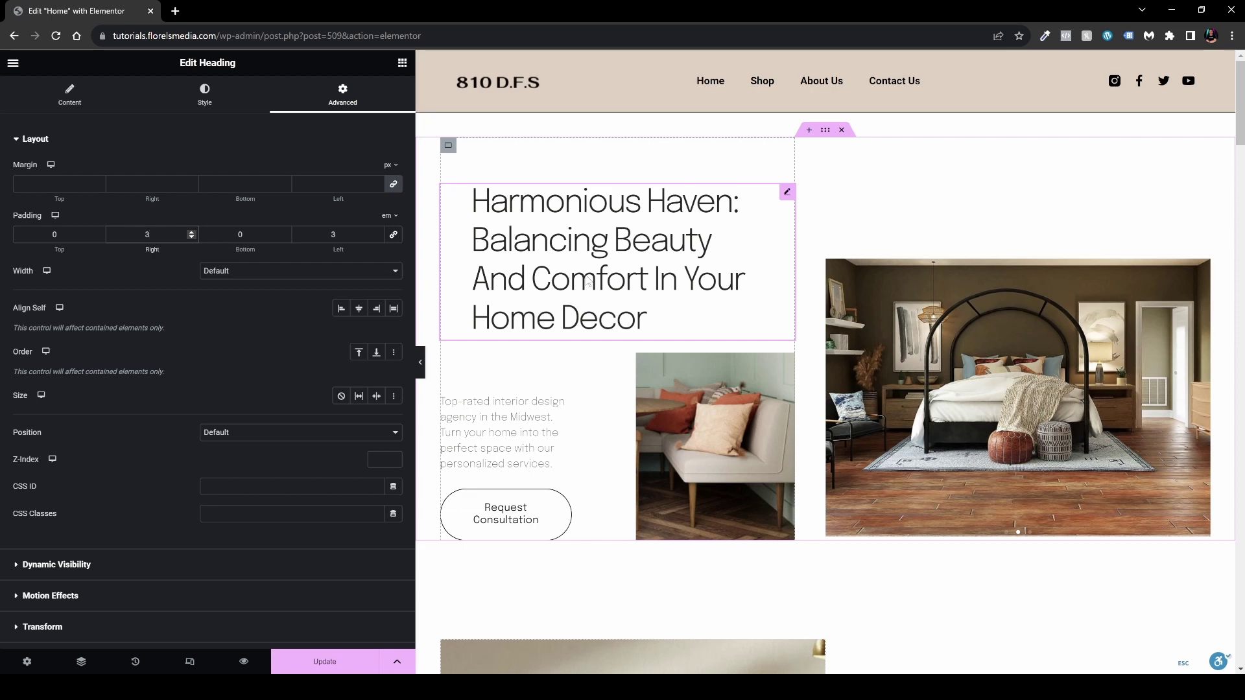
click(421, 373)
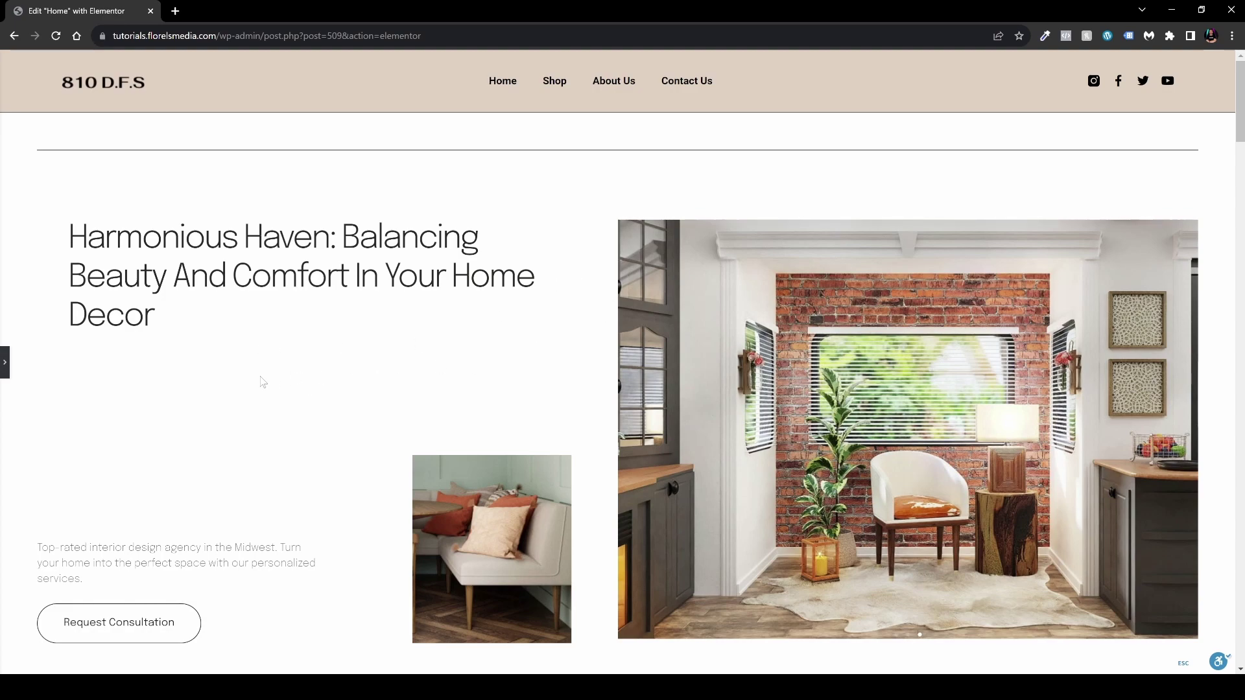
click(269, 330)
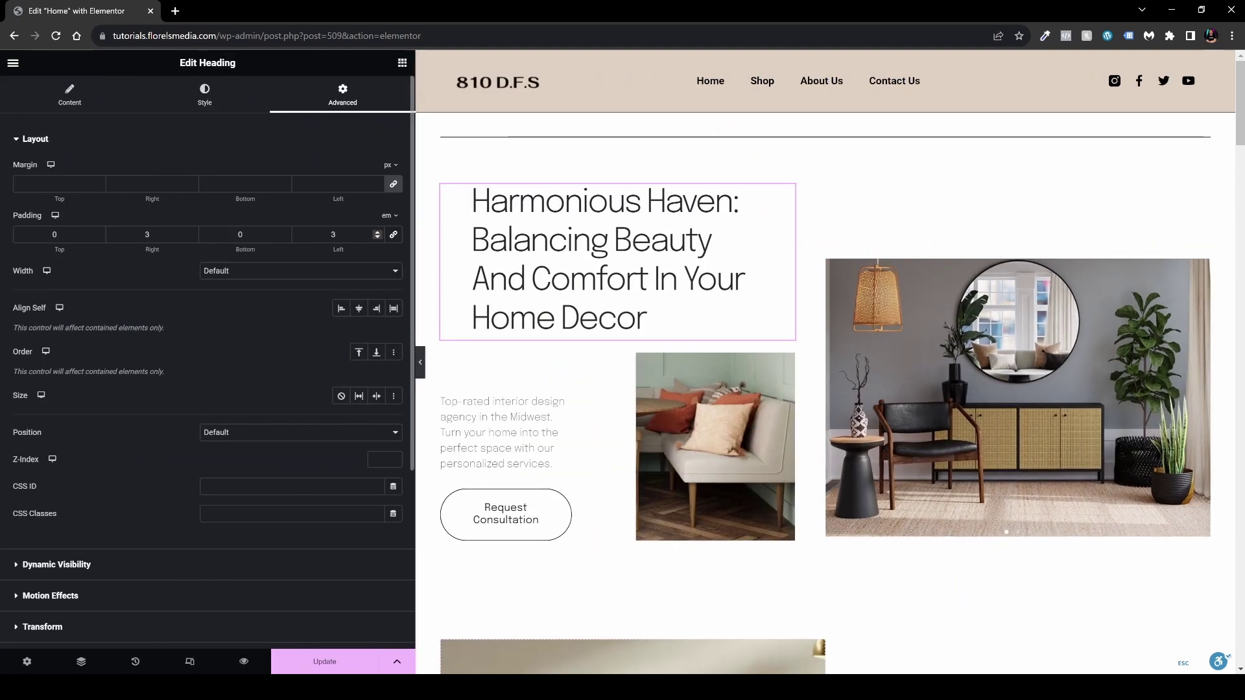
- Reset the heading's left and right padding to 0 and view the page at full width before returning to editing
text(0)
double_click(147, 234)
text(0)
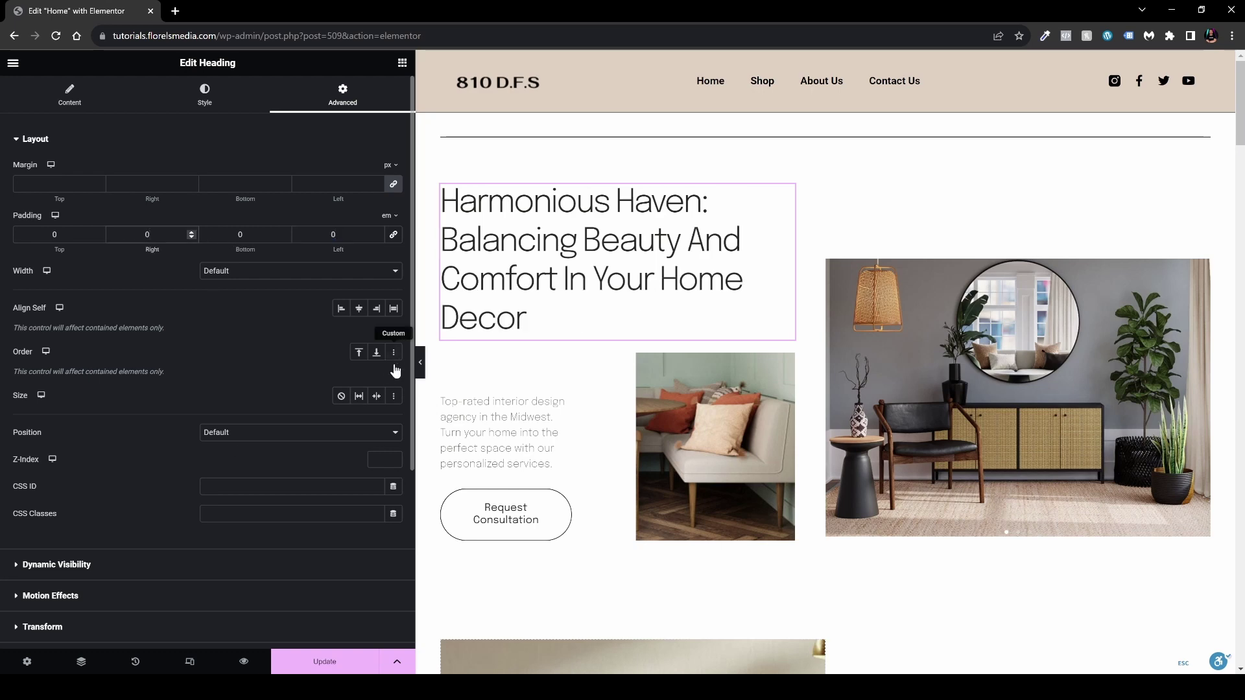
click(420, 362)
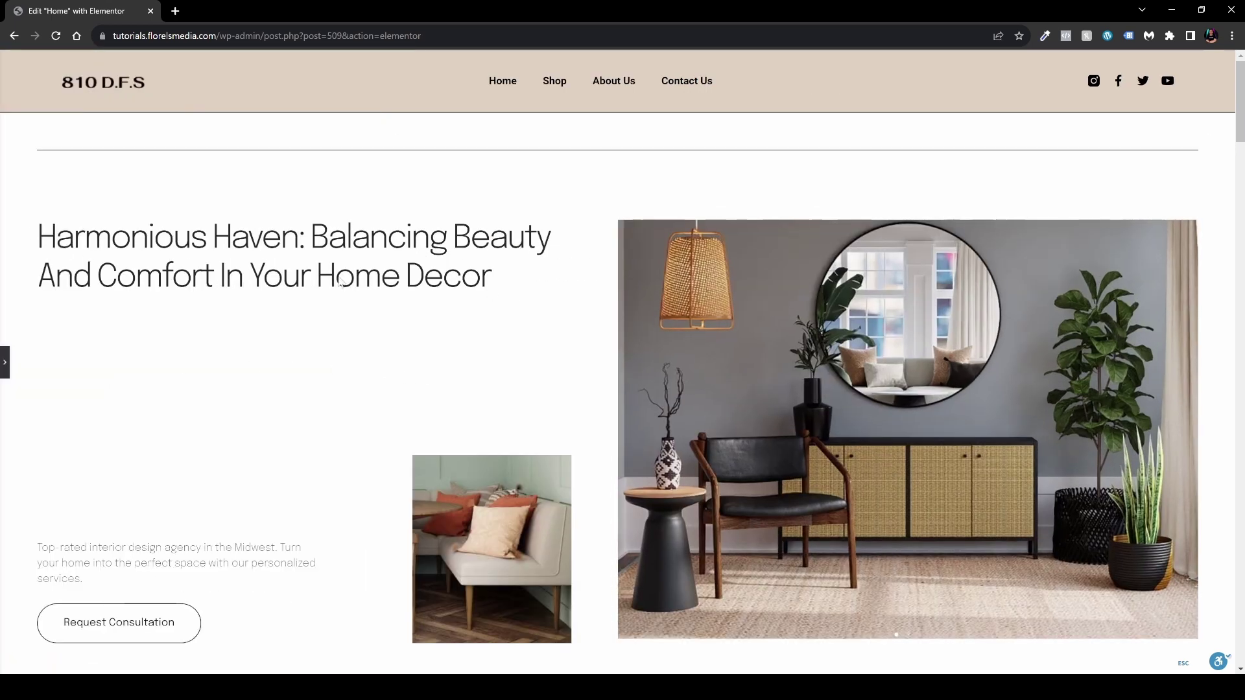
click(6, 371)
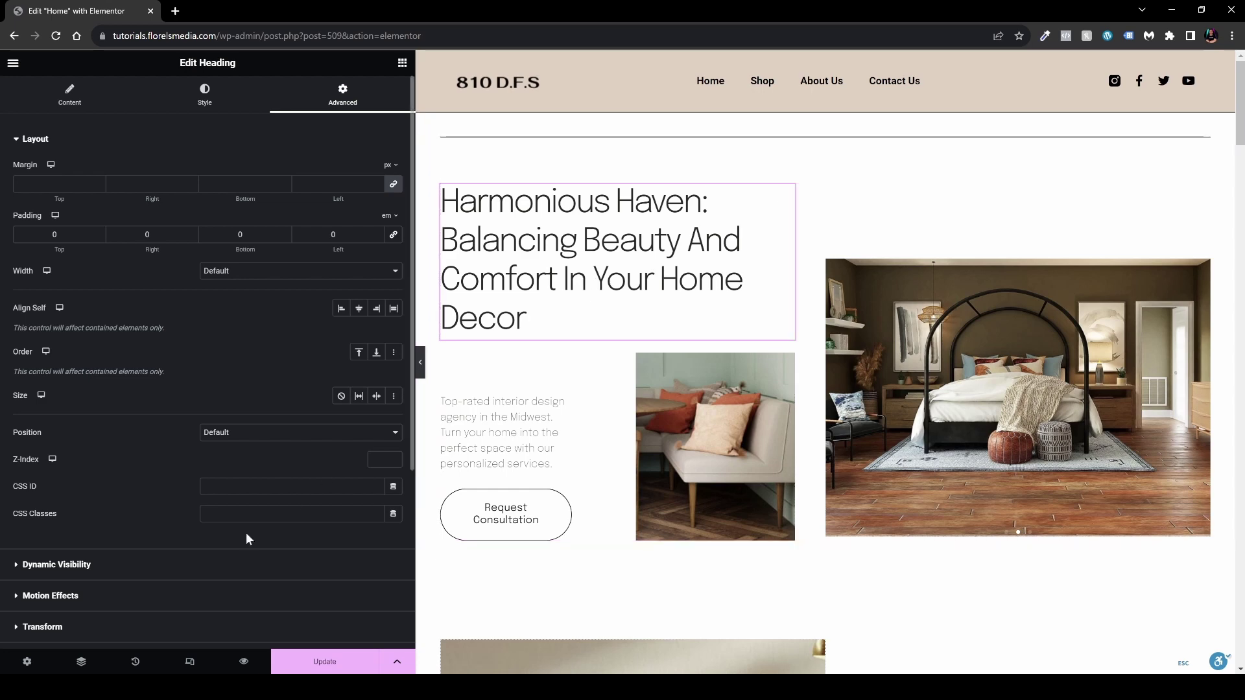
- Give the "Harmonious Haven" heading a solid, near-black border with a width of 3 px on all sides
scroll(150, 529, down, 2)
click(100, 562)
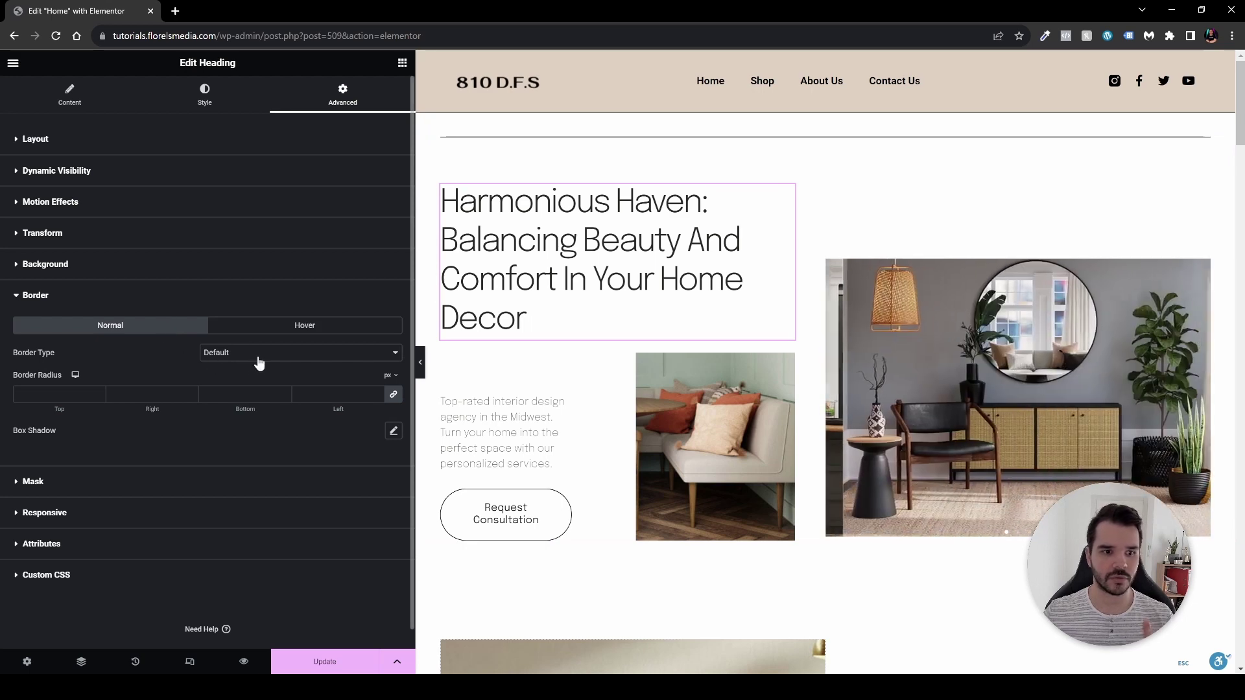
click(259, 354)
click(264, 387)
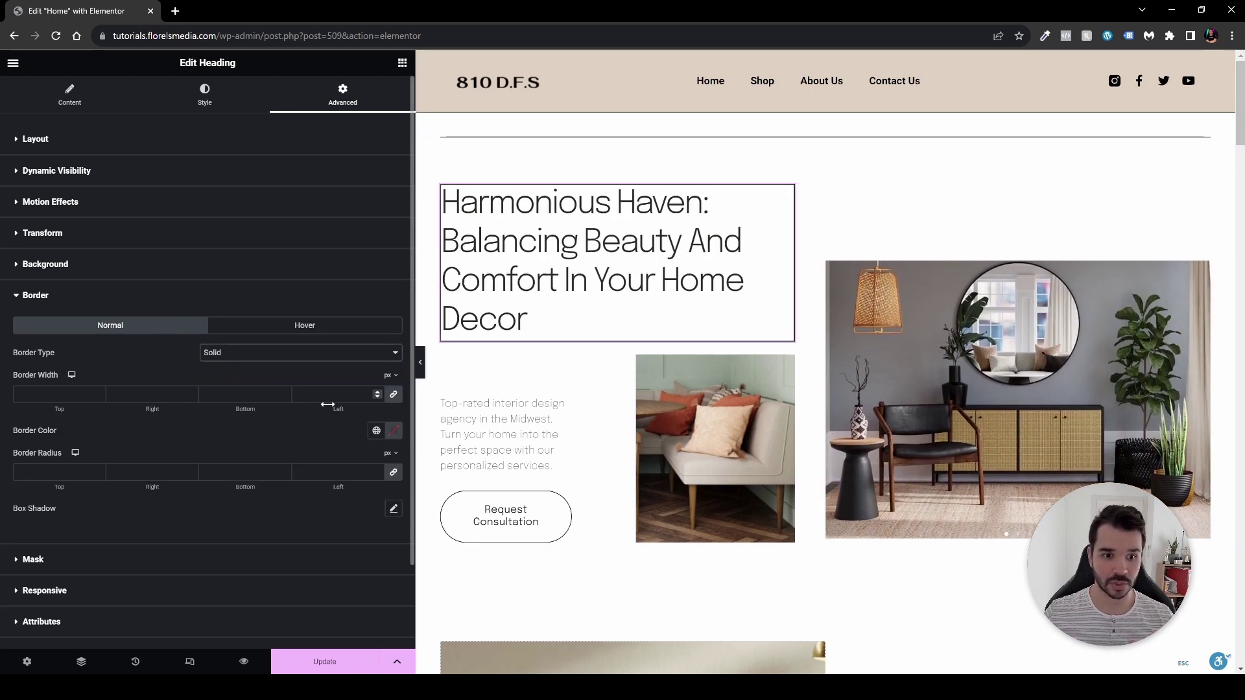
click(364, 395)
text(3)
click(393, 430)
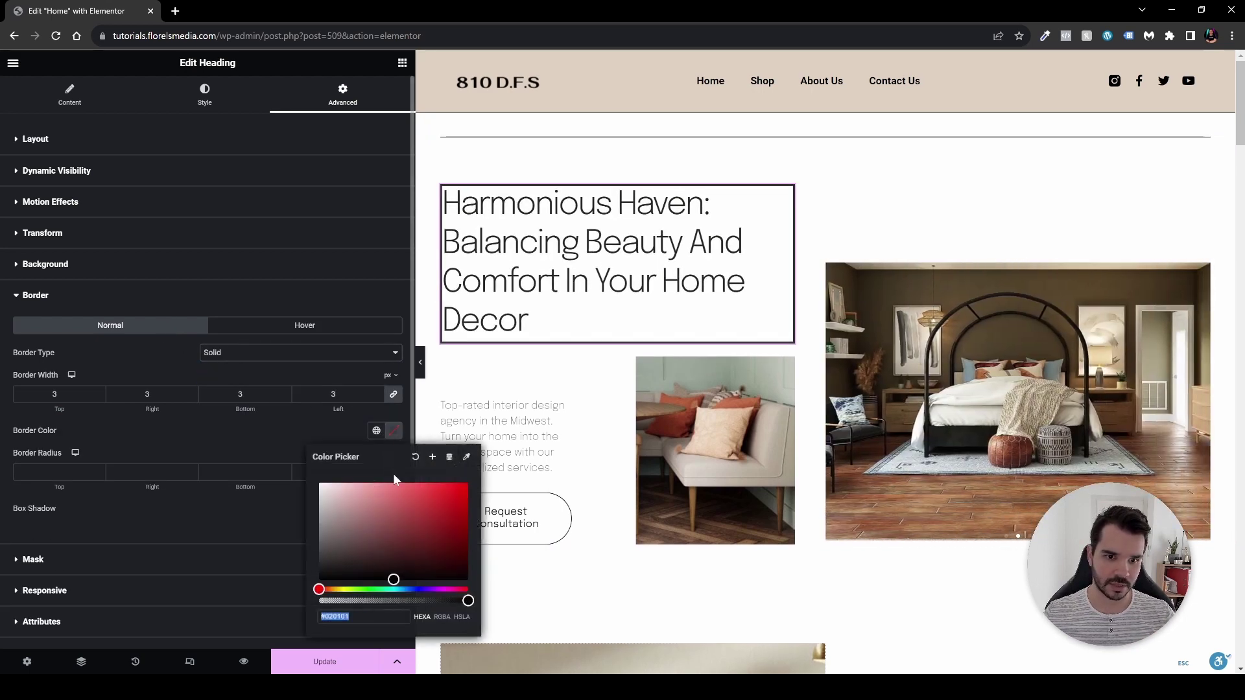
click(370, 567)
- Set the heading's right margin to 5 em, leaving the other sides at 0
click(236, 139)
click(236, 138)
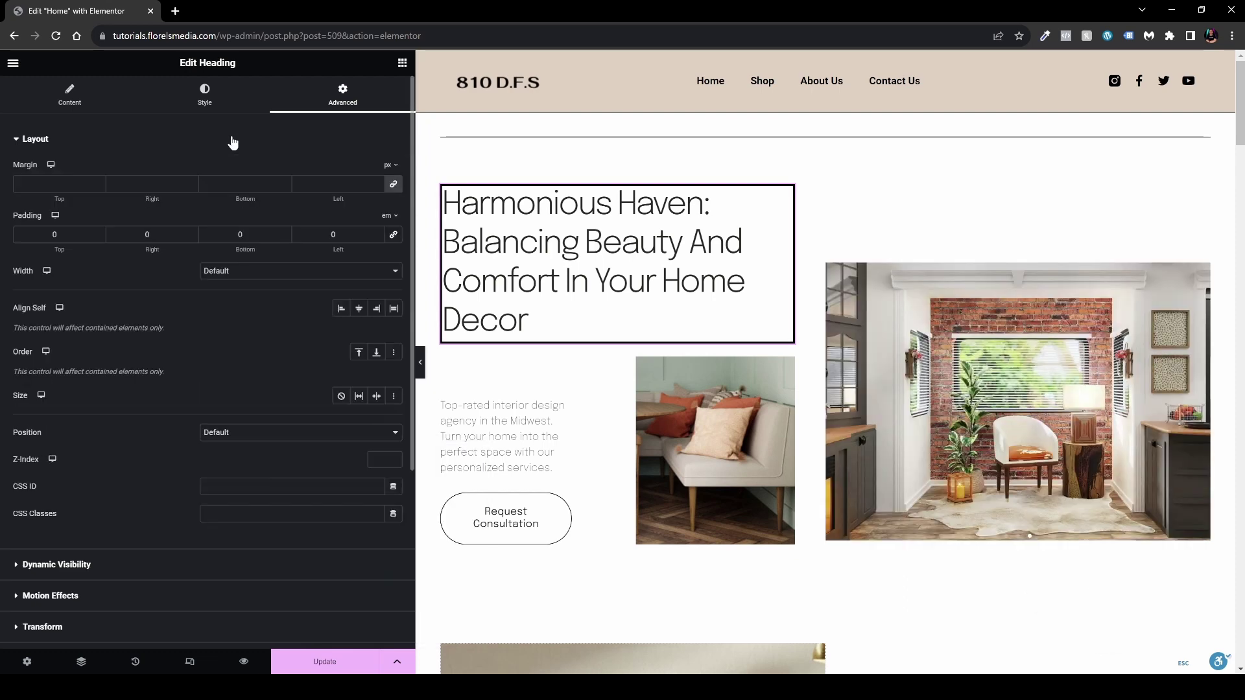
click(389, 165)
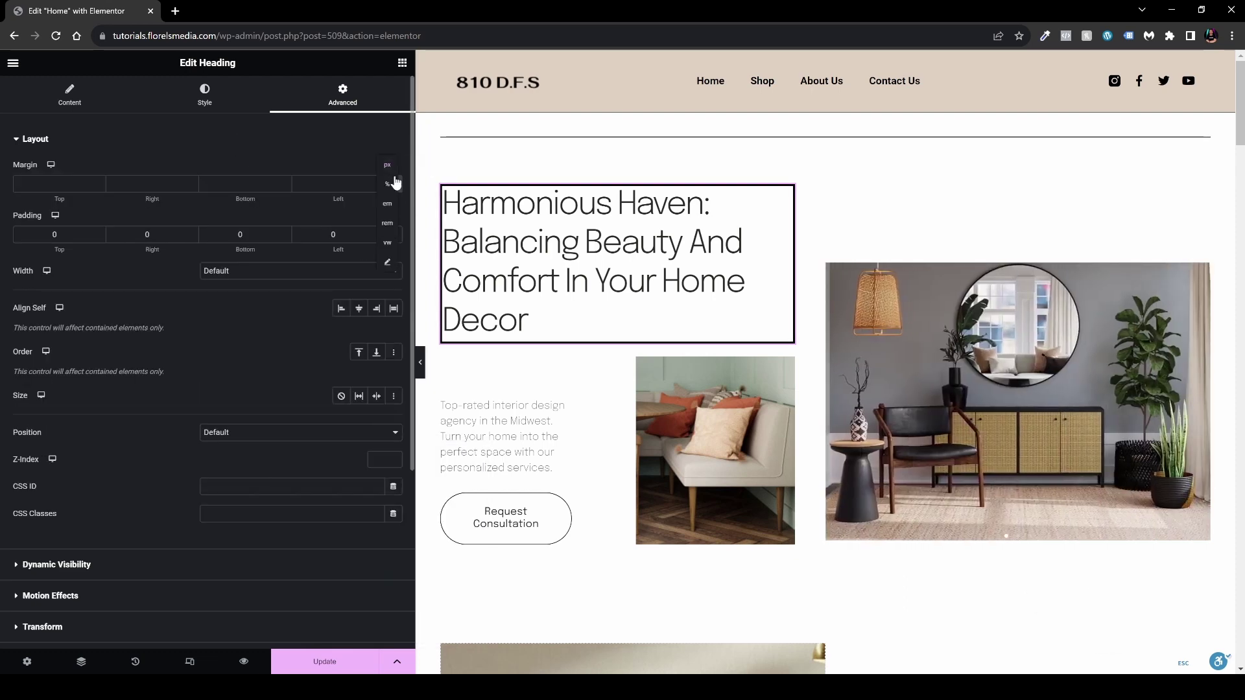
click(392, 208)
double_click(147, 184)
text(5)
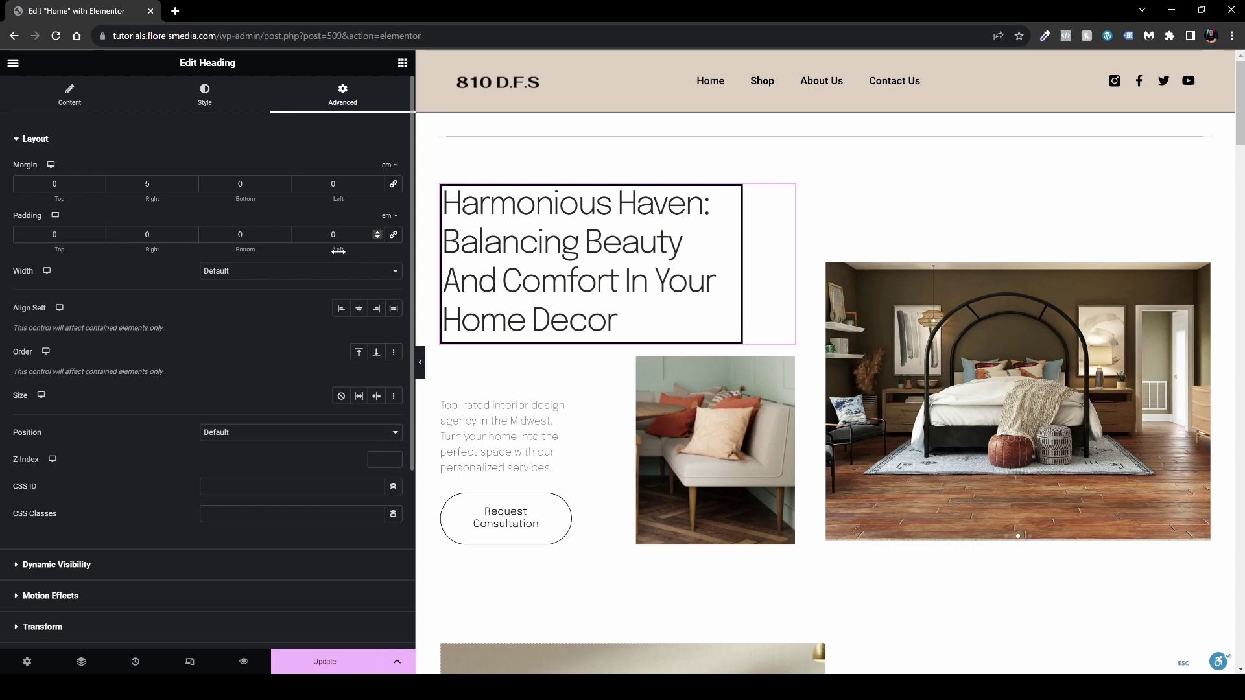
- Try a larger left padding and a left margin of -5 em on the heading, restoring both to 0
mouse_move(341, 249)
mouse_down()
mouse_move(60, 254)
mouse_move(258, 270)
mouse_move(257, 257)
mouse_move(365, 249)
mouse_up()
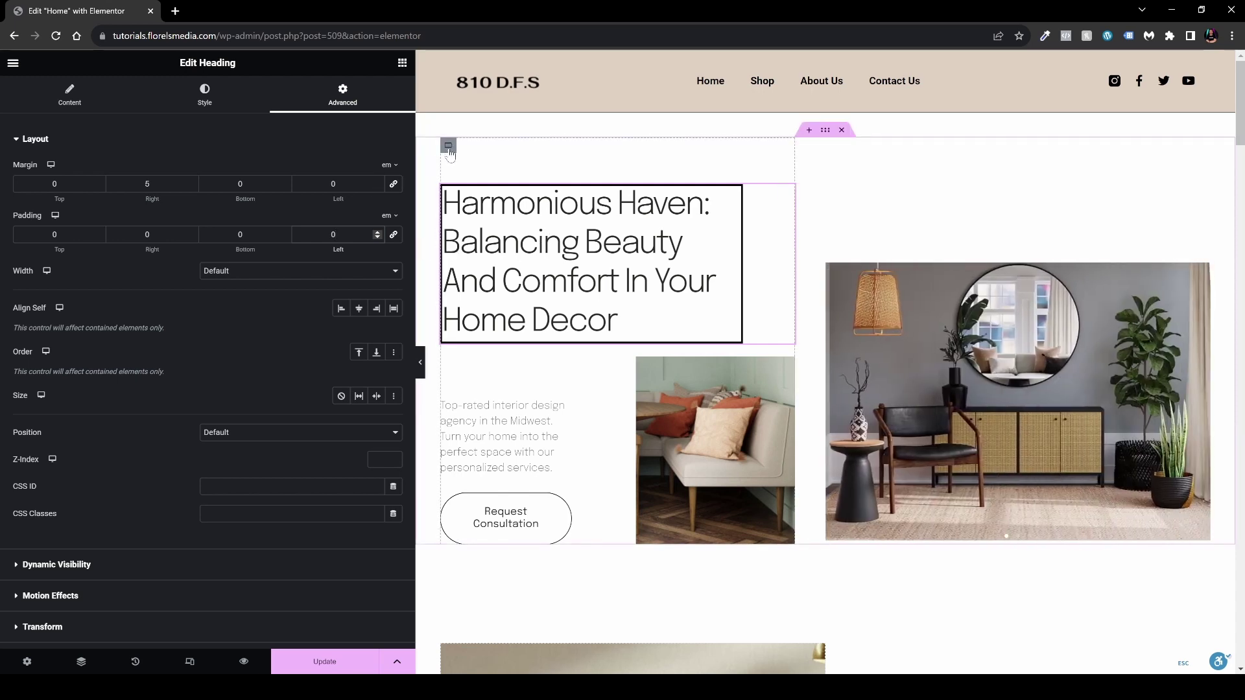
drag(345, 201, 309, 199)
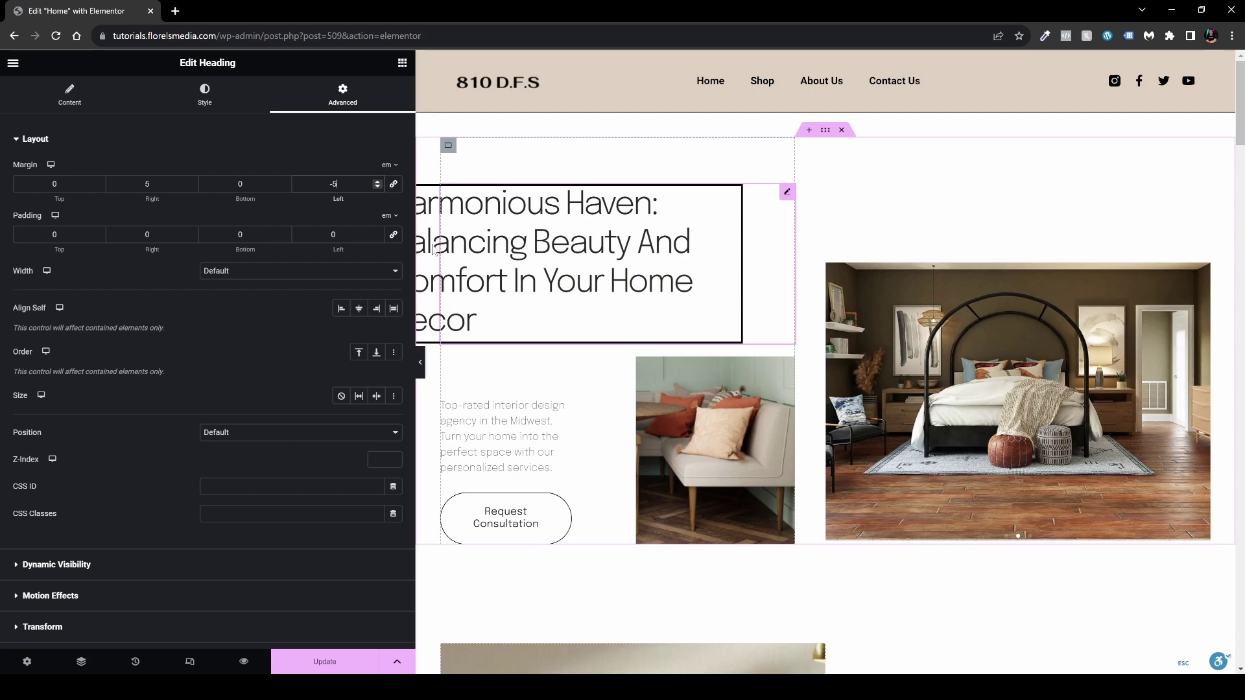
drag(332, 201, 369, 201)
click(336, 234)
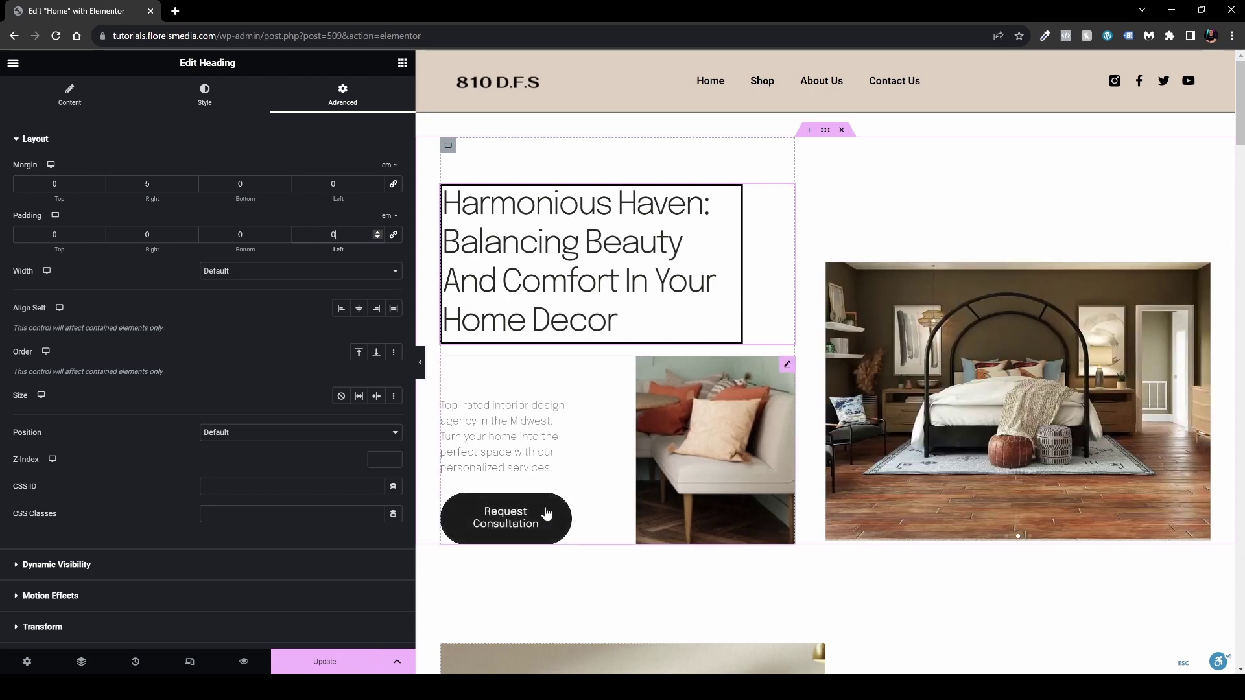
- Examine the margin and padding of the "full-service interior design" text container and its icon box, plus the container's layout settings
scroll(781, 445, down, 6)
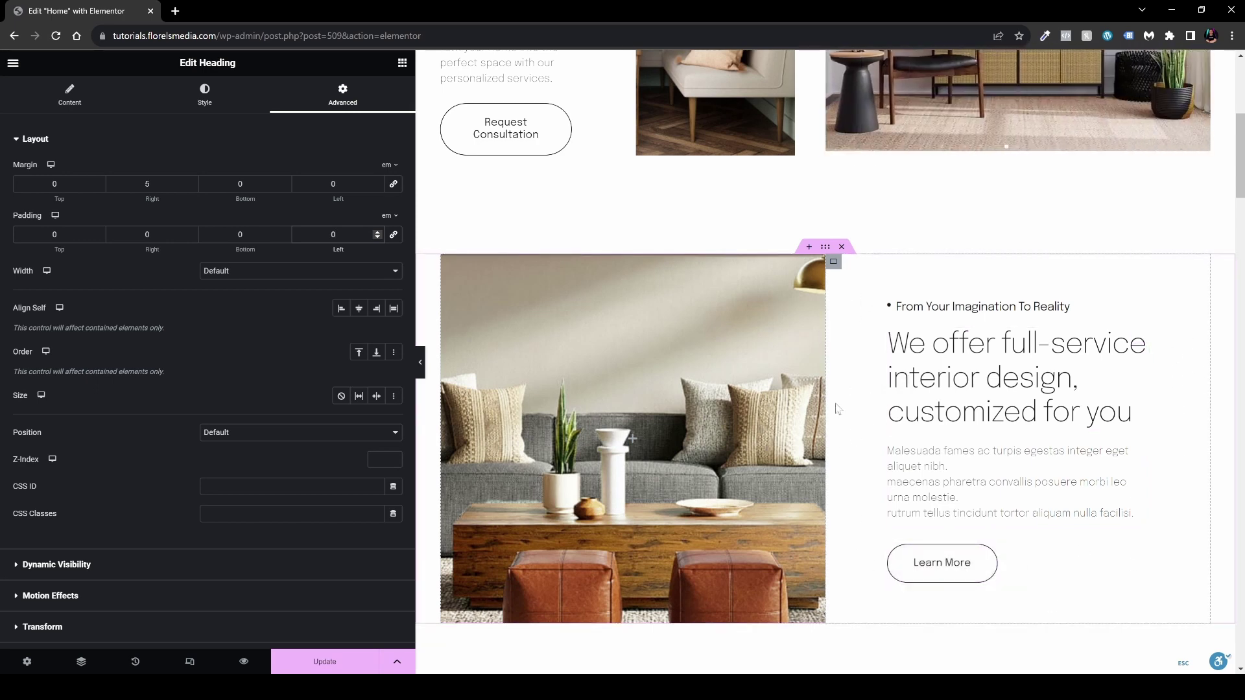
click(834, 262)
click(331, 108)
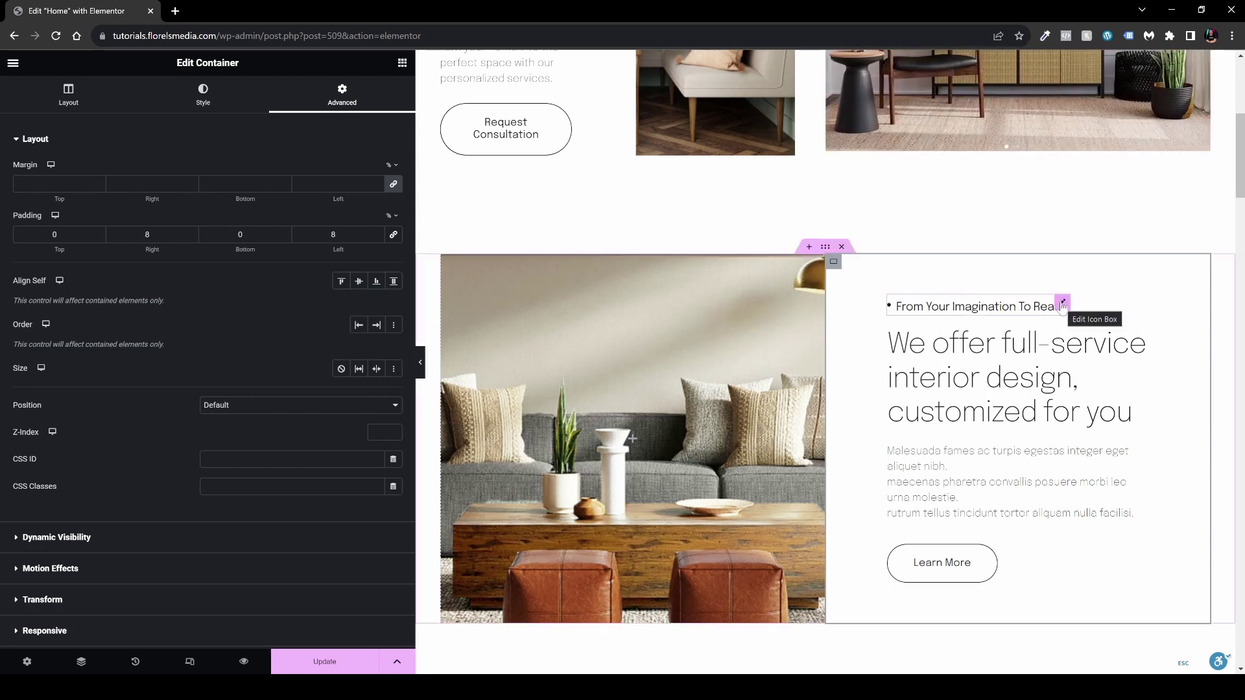
click(1063, 305)
click(350, 97)
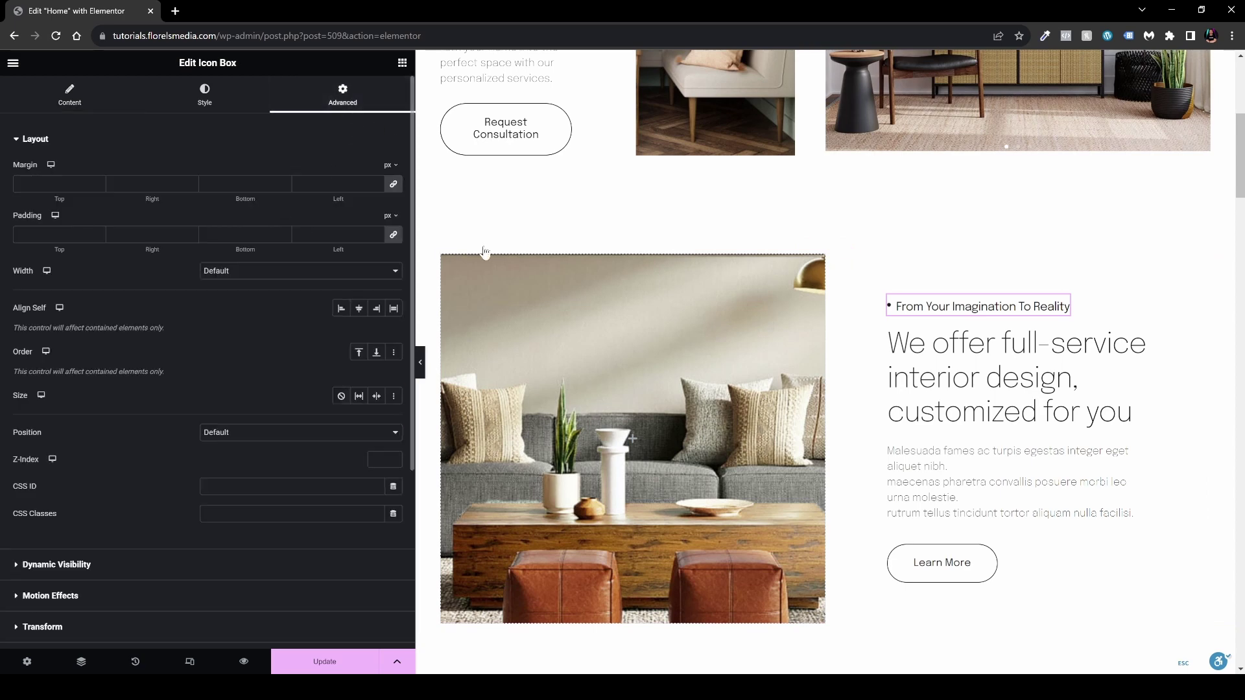
click(834, 262)
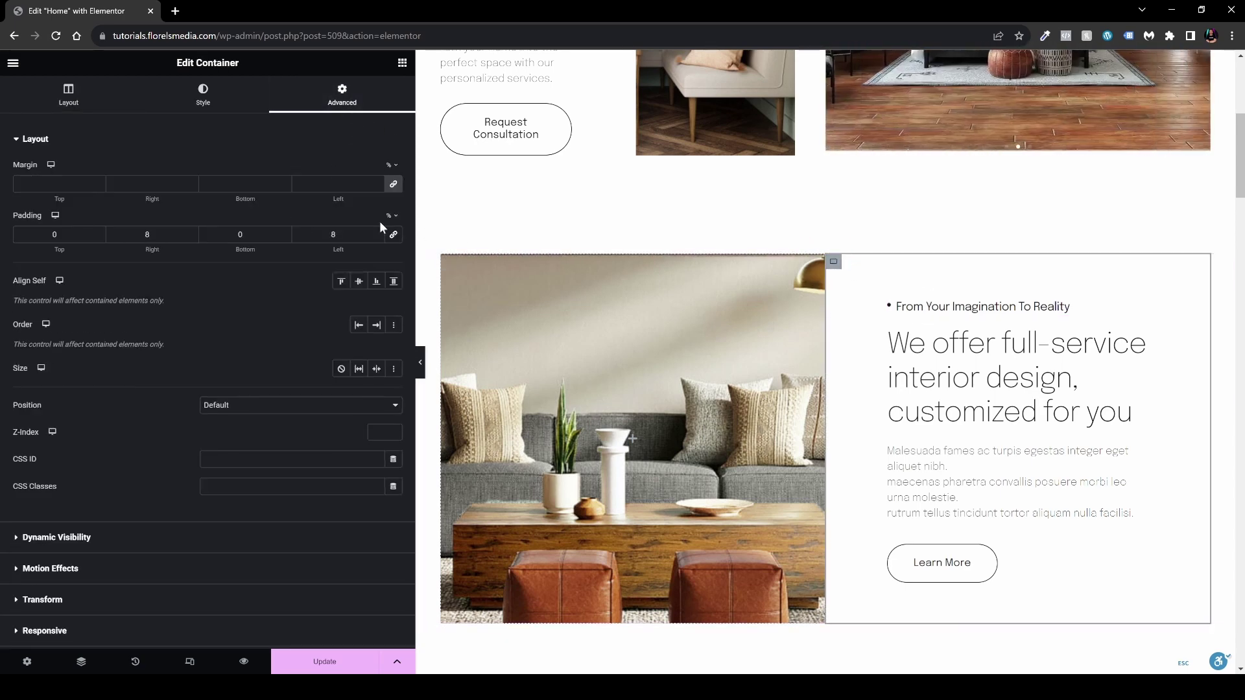
click(79, 99)
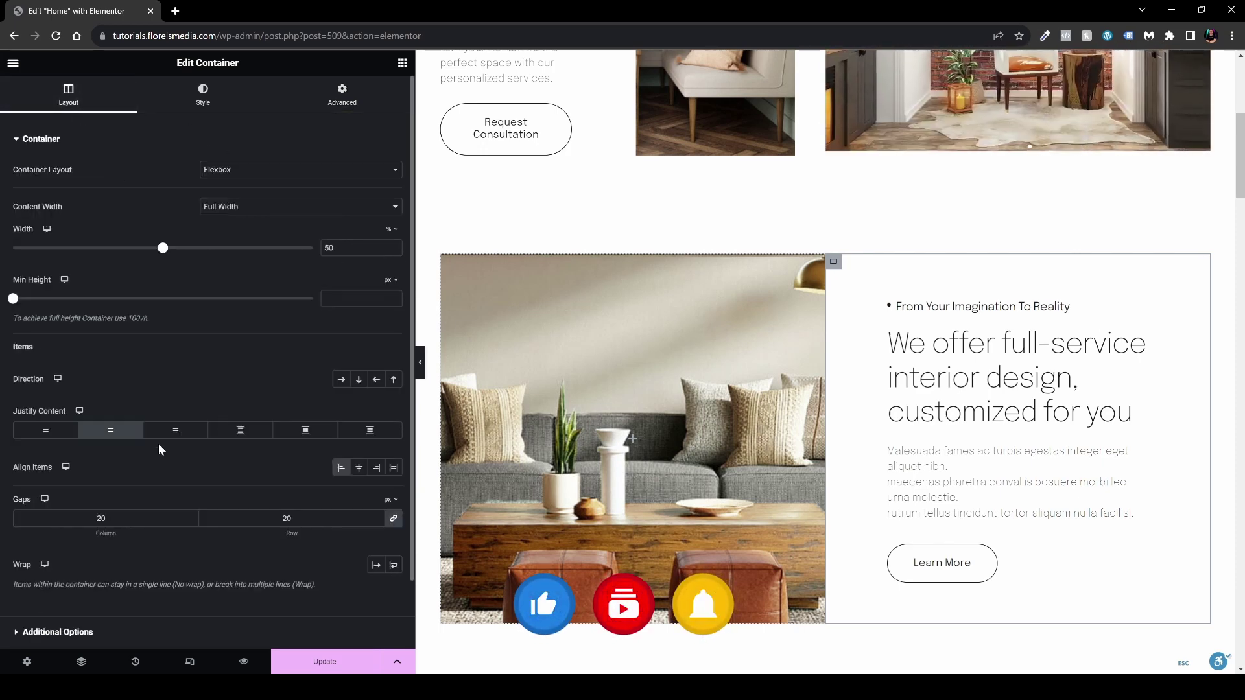